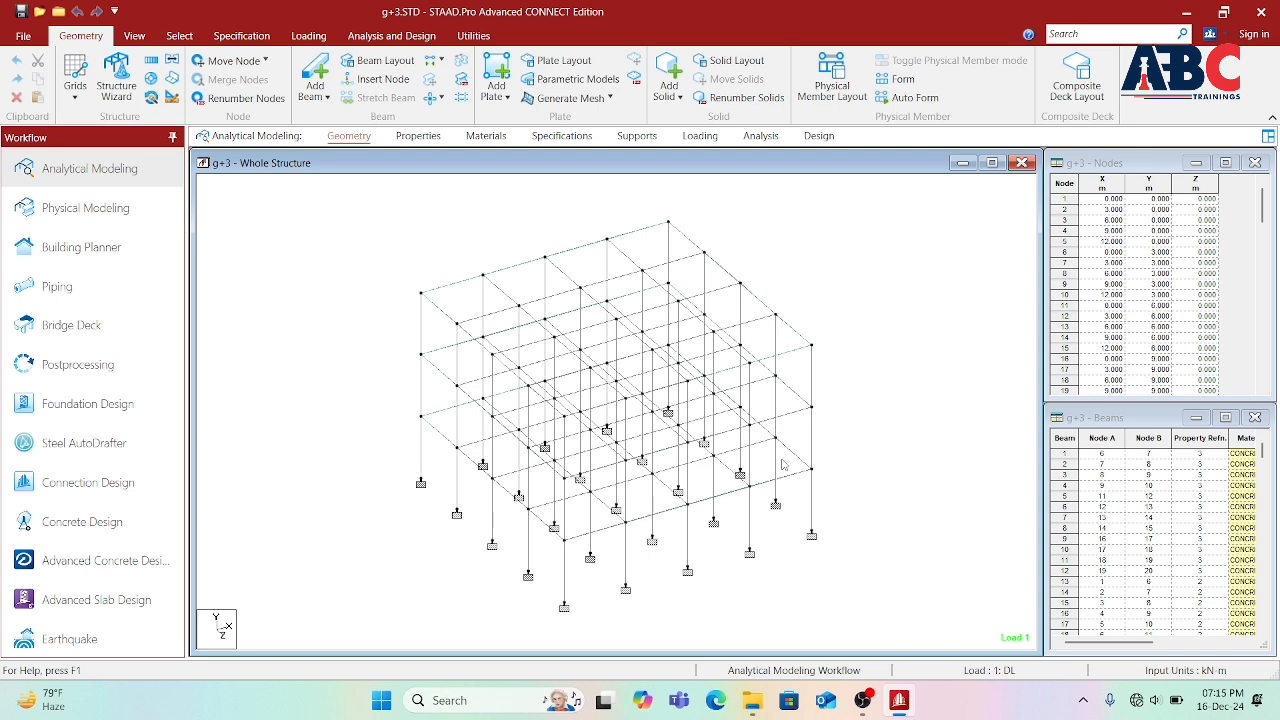
pyautogui.scroll(-1, 580, 411)
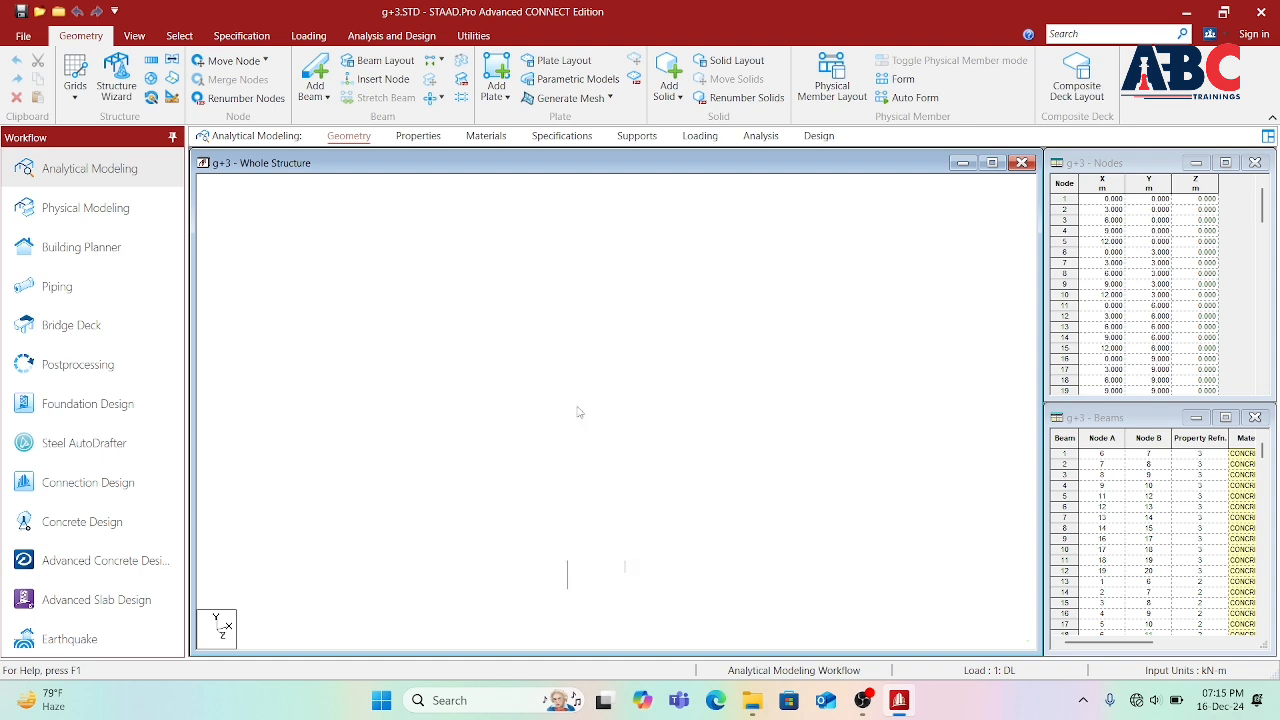
pyautogui.scroll(1, 597, 450)
pyautogui.scroll(-1, 655, 479)
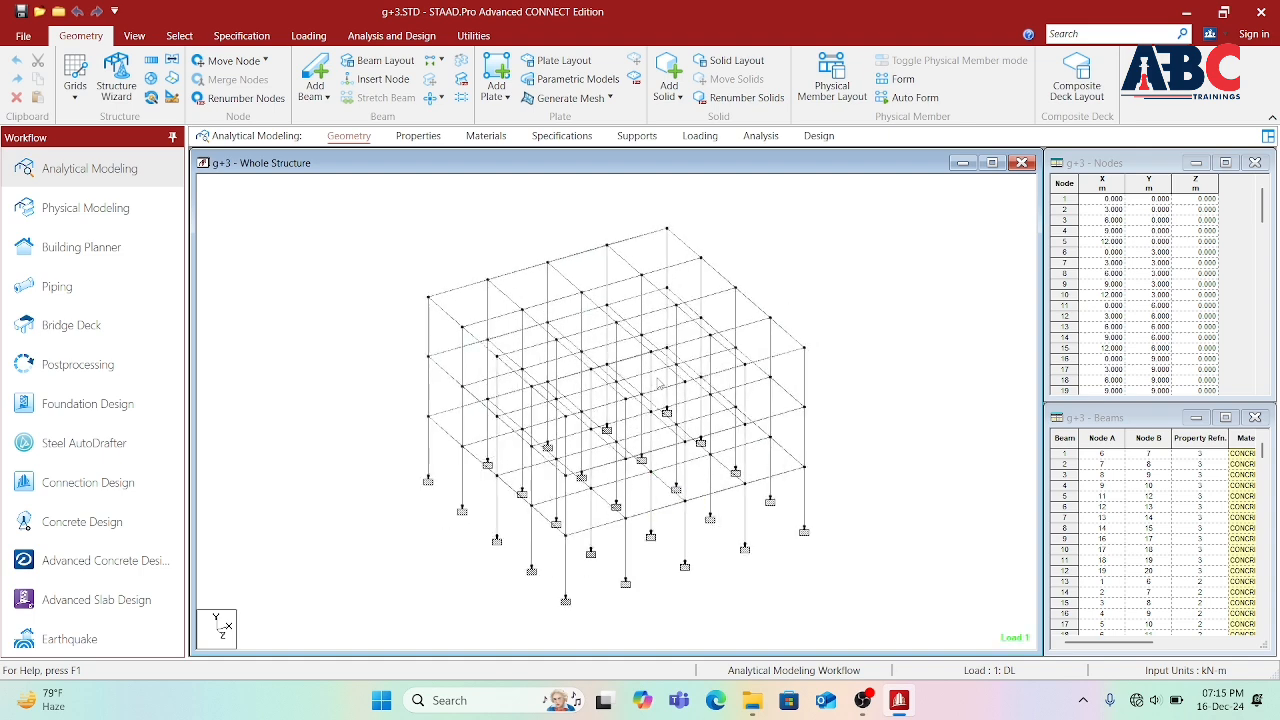
pyautogui.scroll(-1, 709, 478)
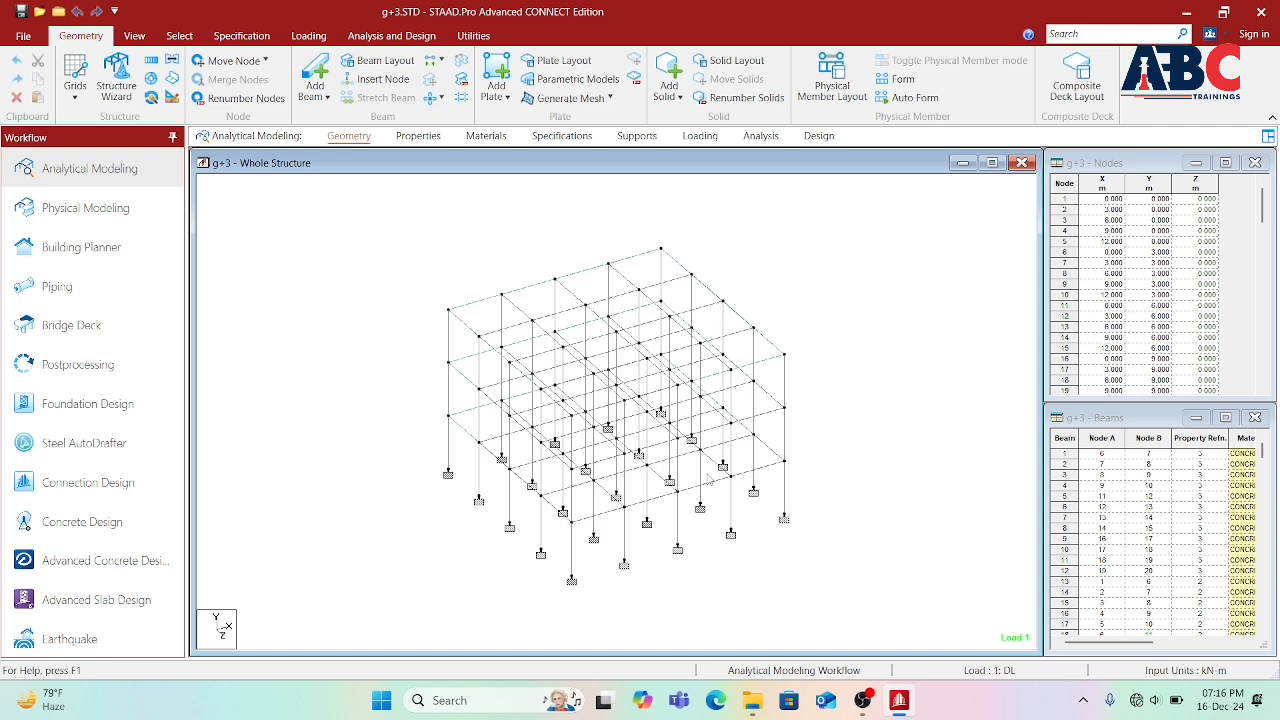
pyautogui.scroll(-2, 709, 478)
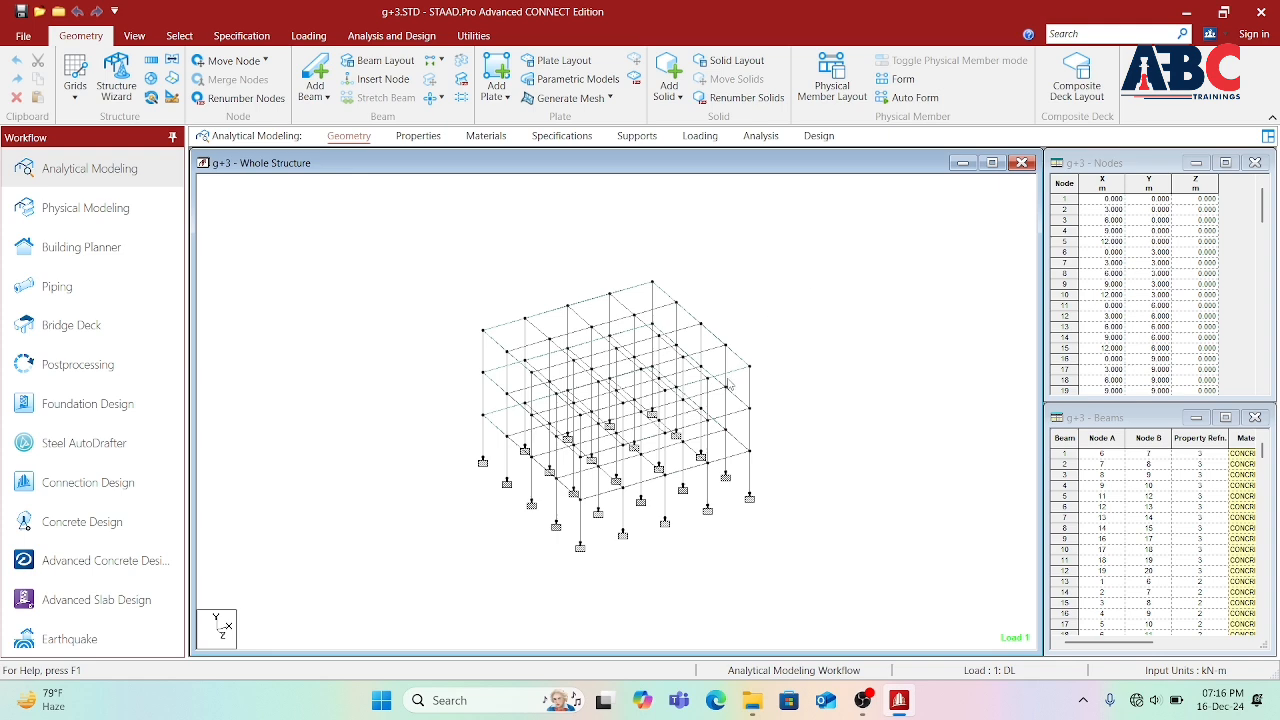
pyautogui.scroll(1, 585, 453)
pyautogui.scroll(1, 585, 453)
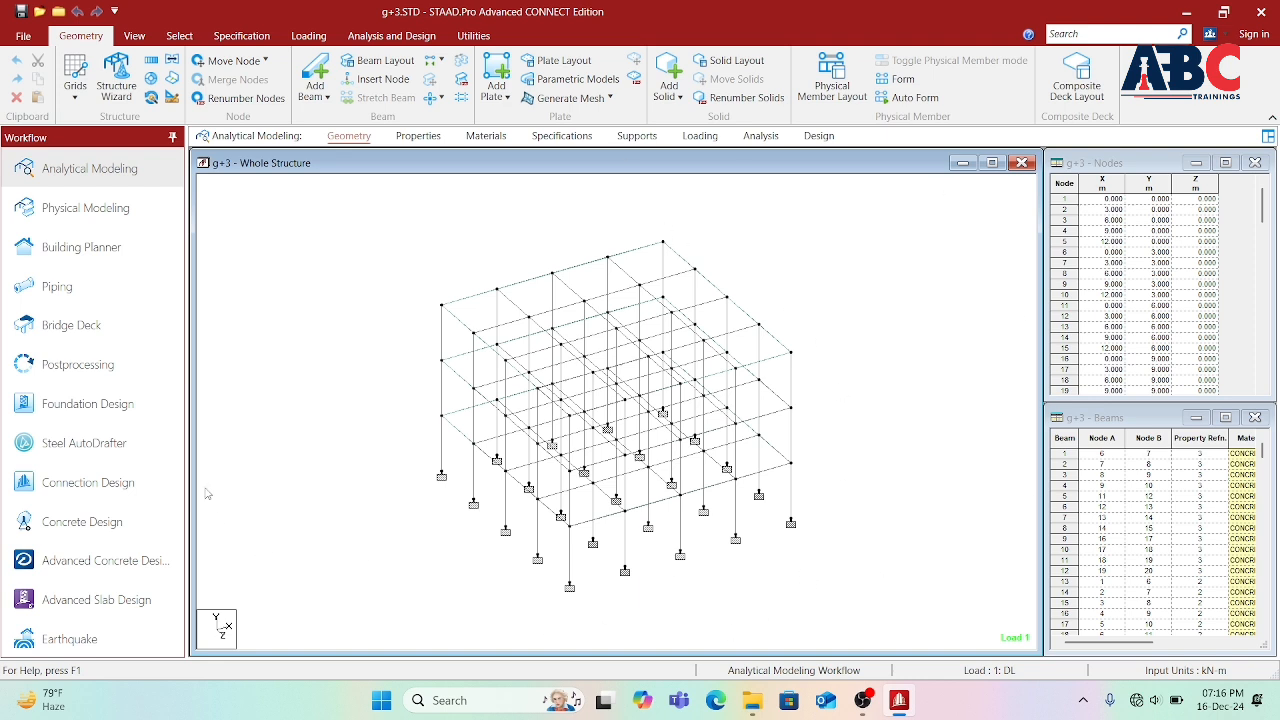
# Start Advanced Concrete Design for the g+3 model and enter project "floor plan", client "abc" and engineer "abc"
pyautogui.click(115, 568)
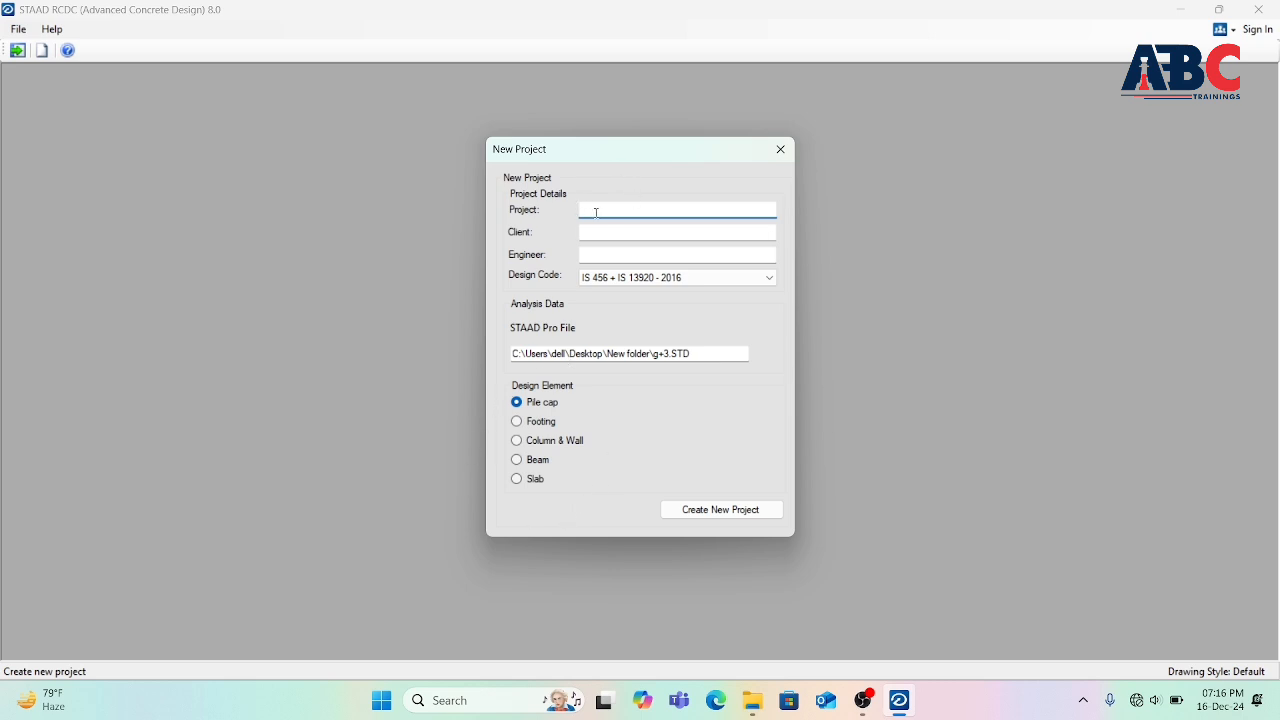
pyautogui.write('floor plan')
pyautogui.click(613, 231)
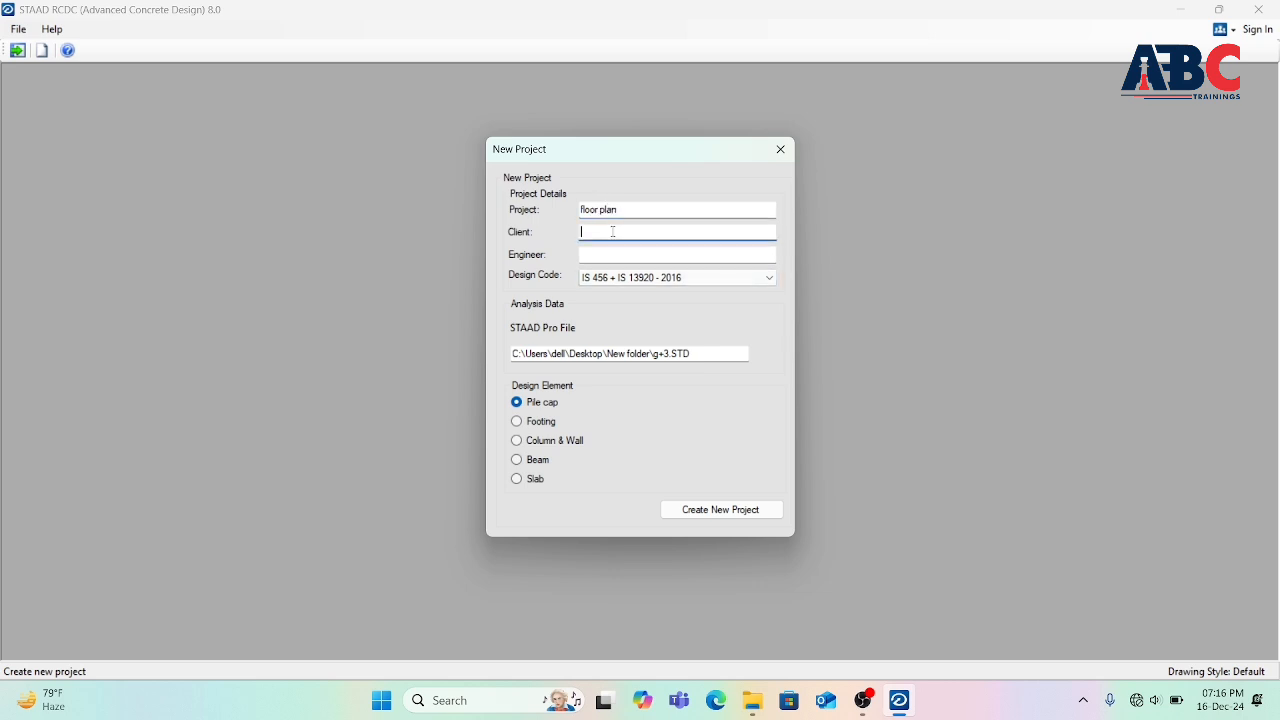
pyautogui.write('abc')
pyautogui.click(618, 259)
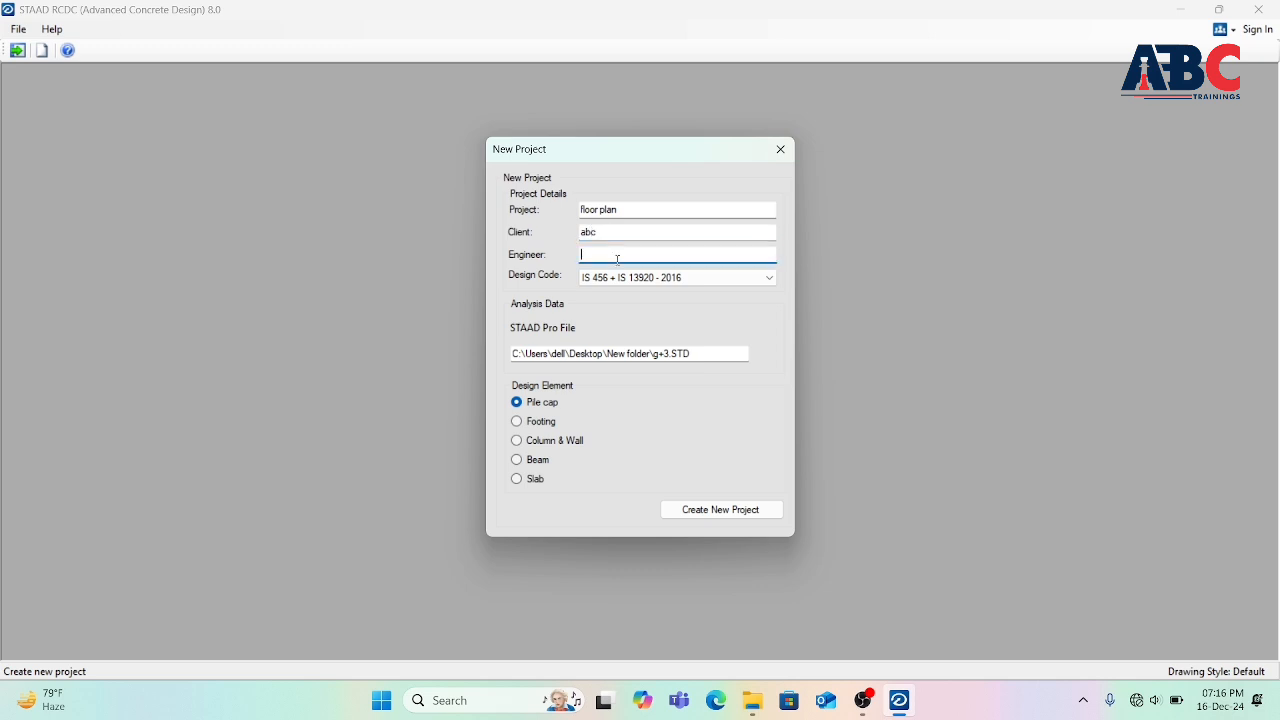
pyautogui.write('abc')
pyautogui.click(615, 233)
pyautogui.click(615, 260)
# Choose the IS 456 + IS 13920 - 2016 design code and create the new project with Footing as the design element
pyautogui.click(655, 279)
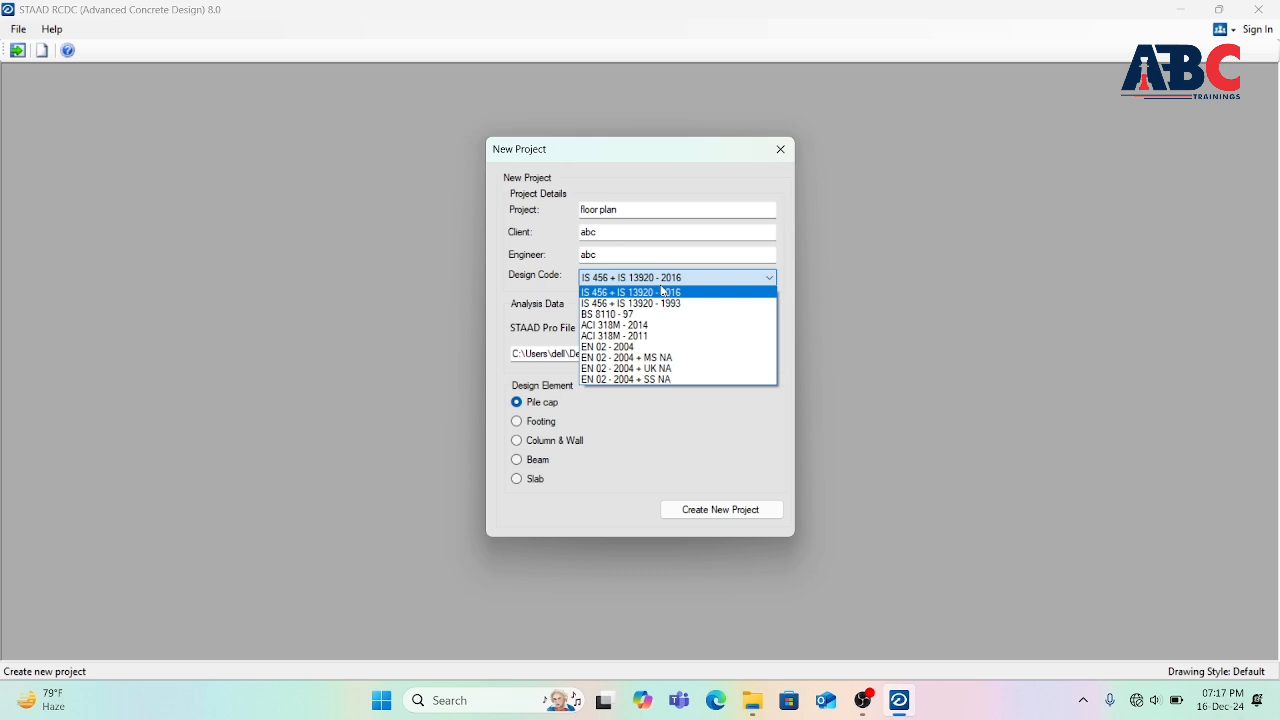
pyautogui.click(620, 293)
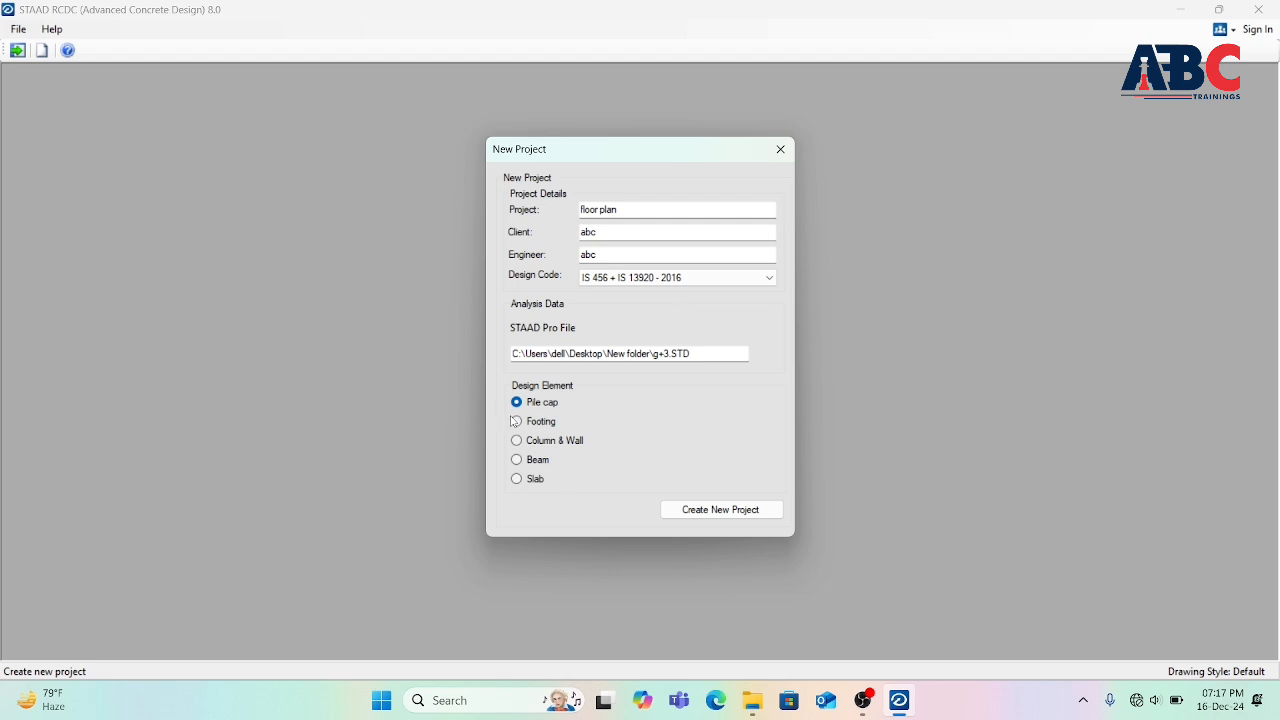
pyautogui.click(516, 421)
pyautogui.click(722, 510)
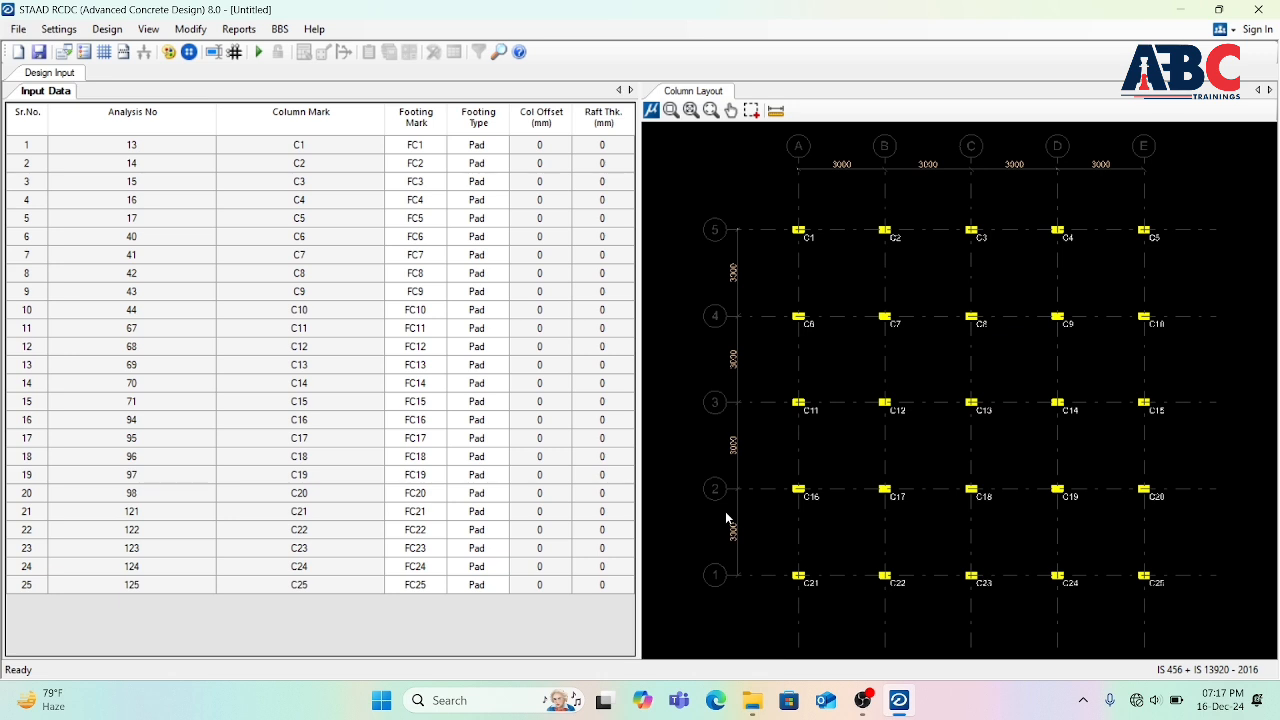
pyautogui.click(18, 29)
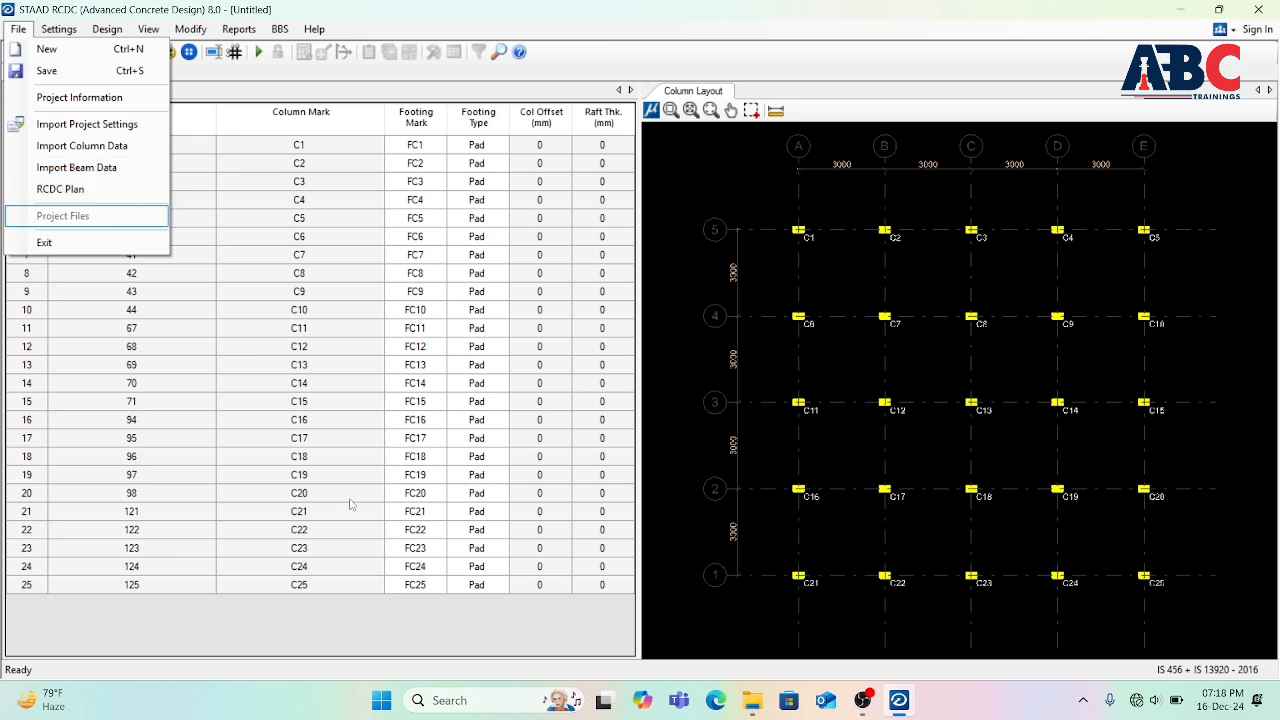
pyautogui.click(255, 617)
pyautogui.click(60, 29)
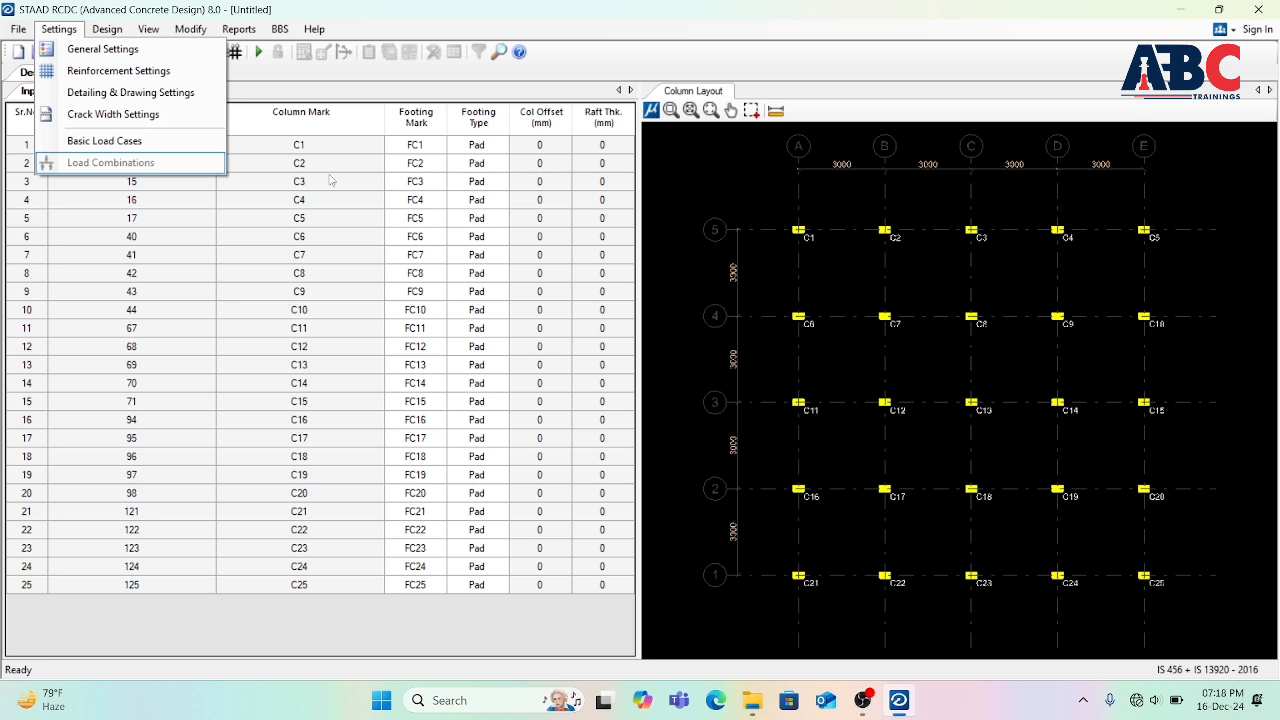
pyautogui.click(336, 87)
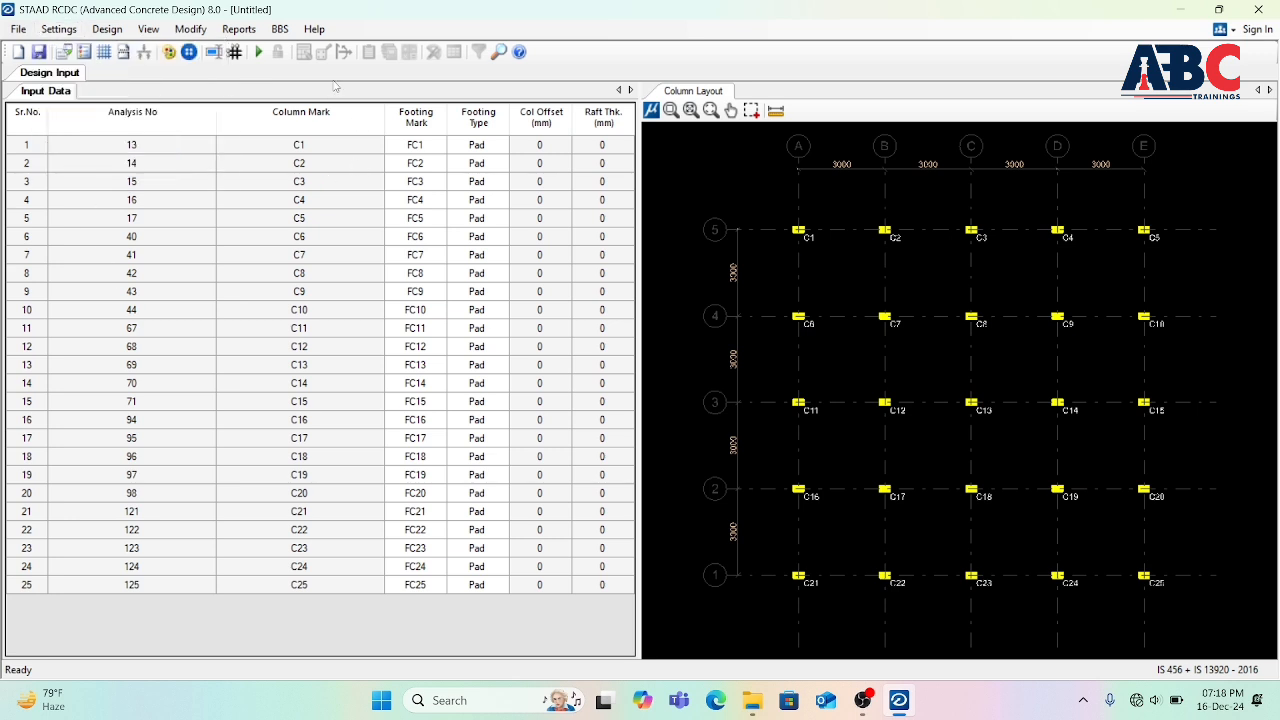
pyautogui.click(108, 29)
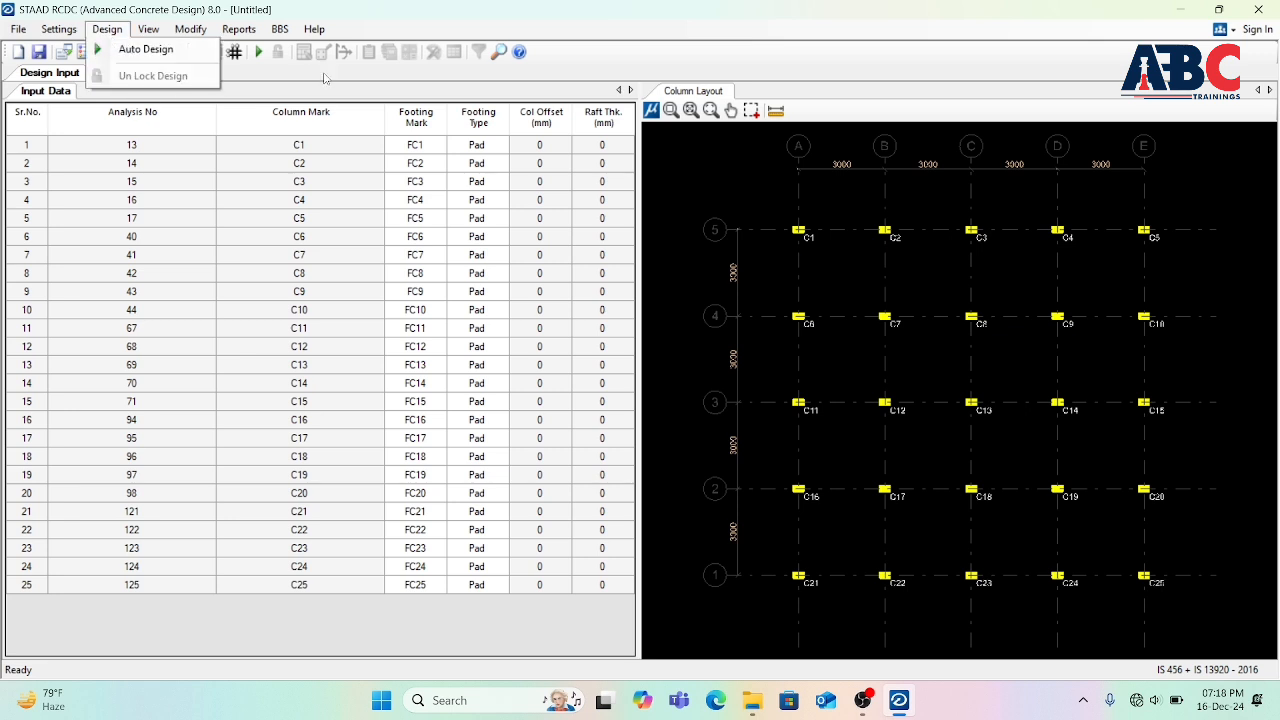
pyautogui.click(324, 78)
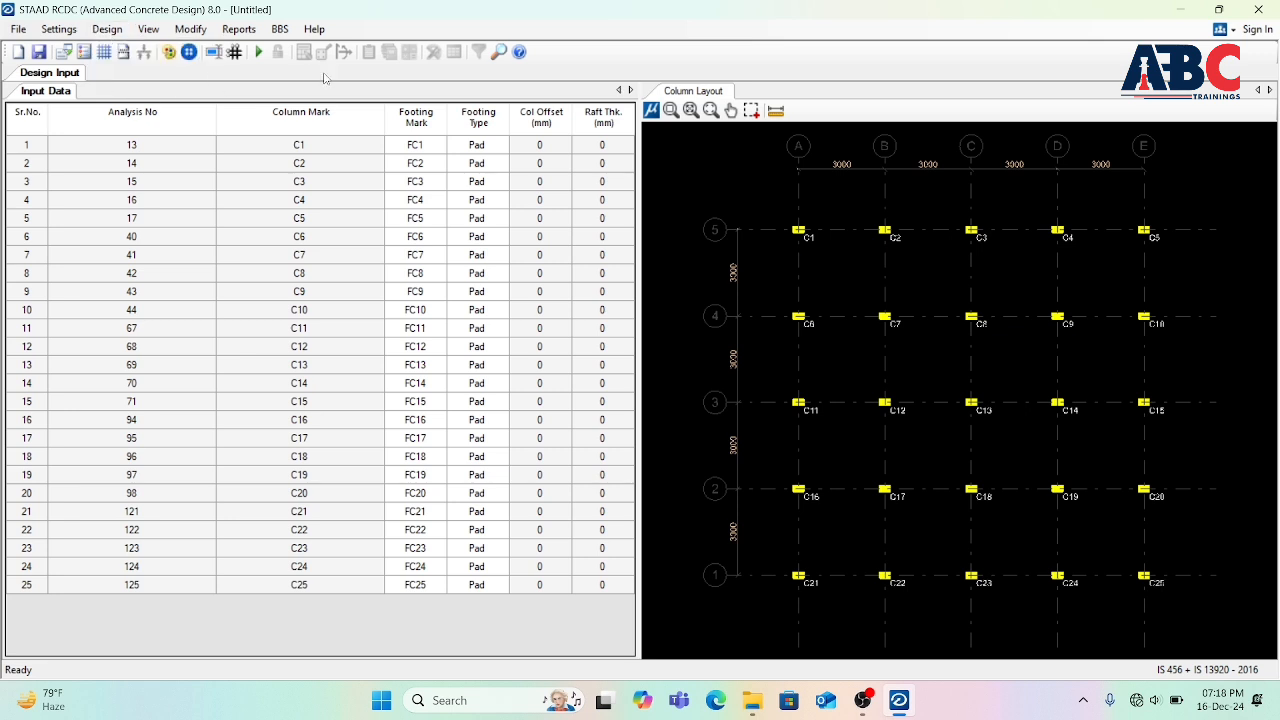
pyautogui.click(250, 31)
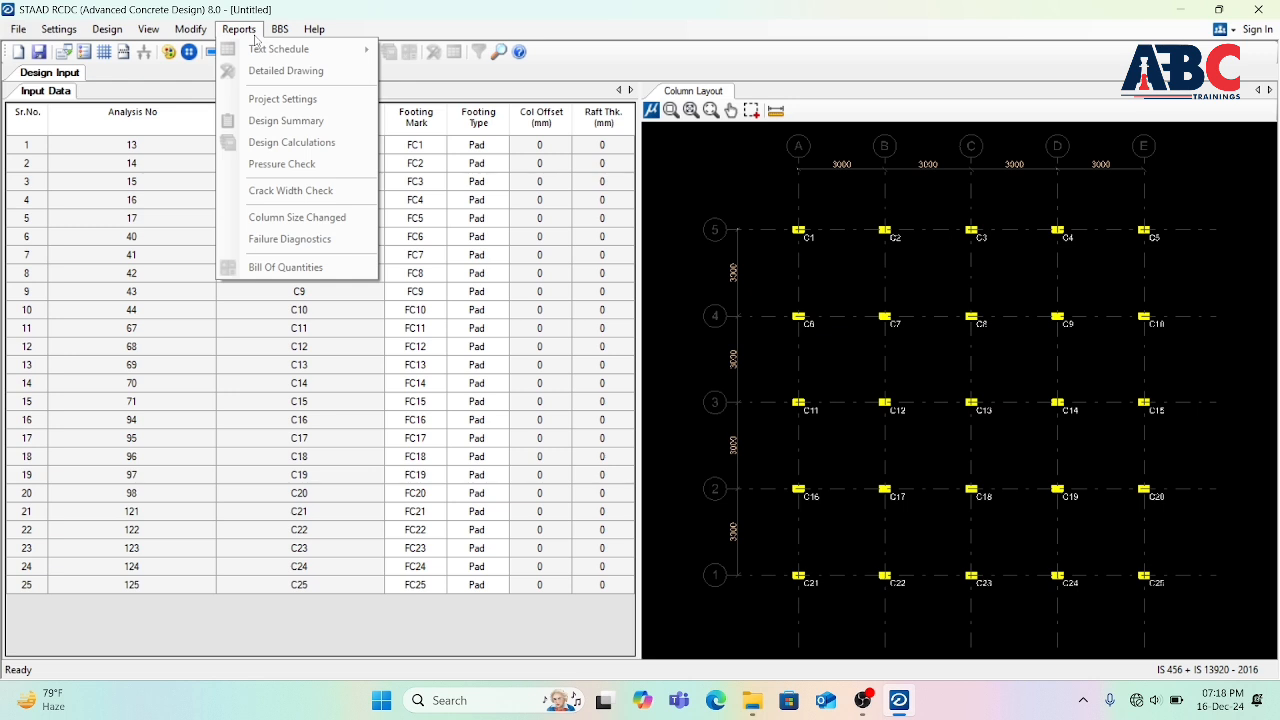
pyautogui.click(255, 36)
pyautogui.click(241, 29)
pyautogui.click(460, 87)
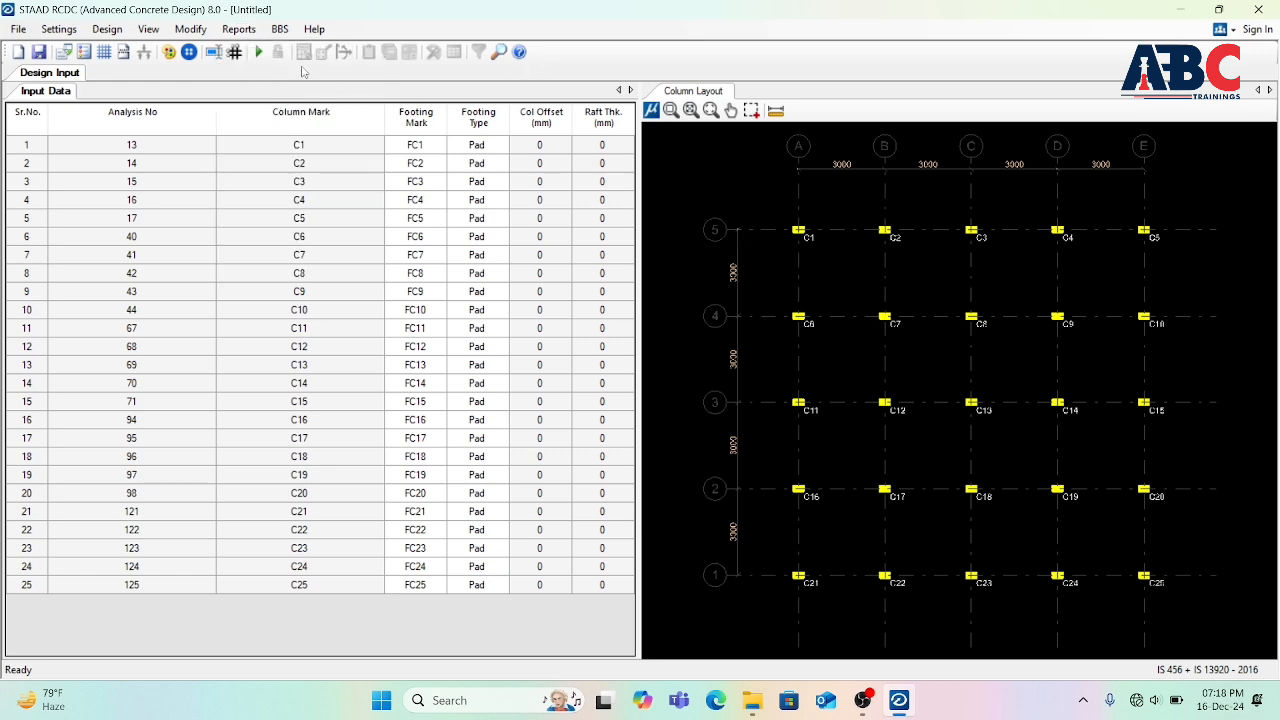
pyautogui.click(280, 29)
pyautogui.moveTo(244, 32)
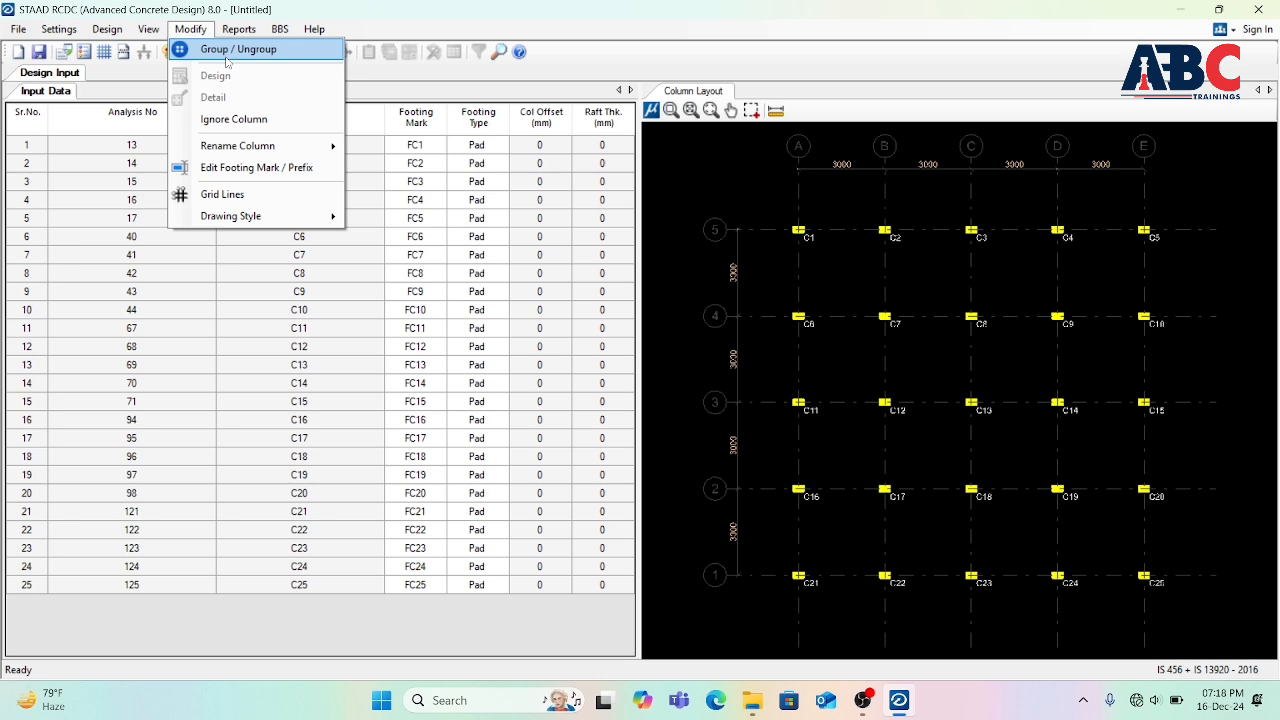
pyautogui.click(329, 638)
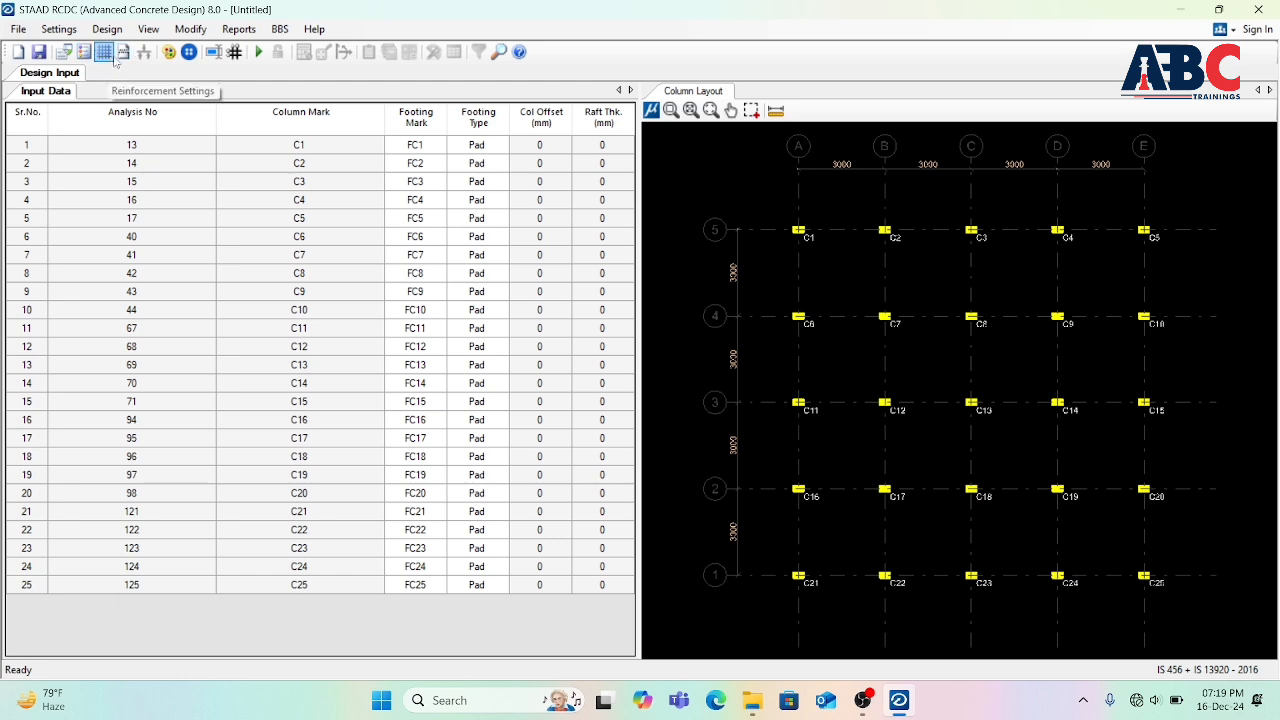
pyautogui.click(58, 29)
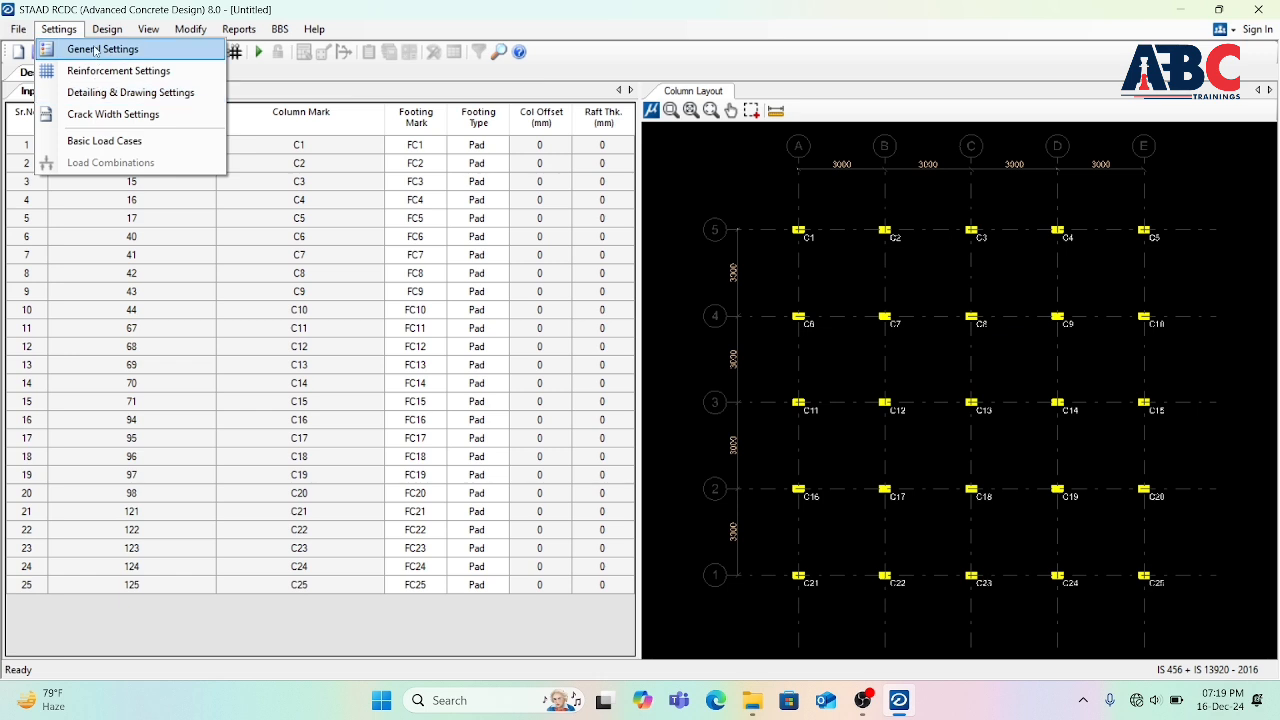
pyautogui.click(270, 86)
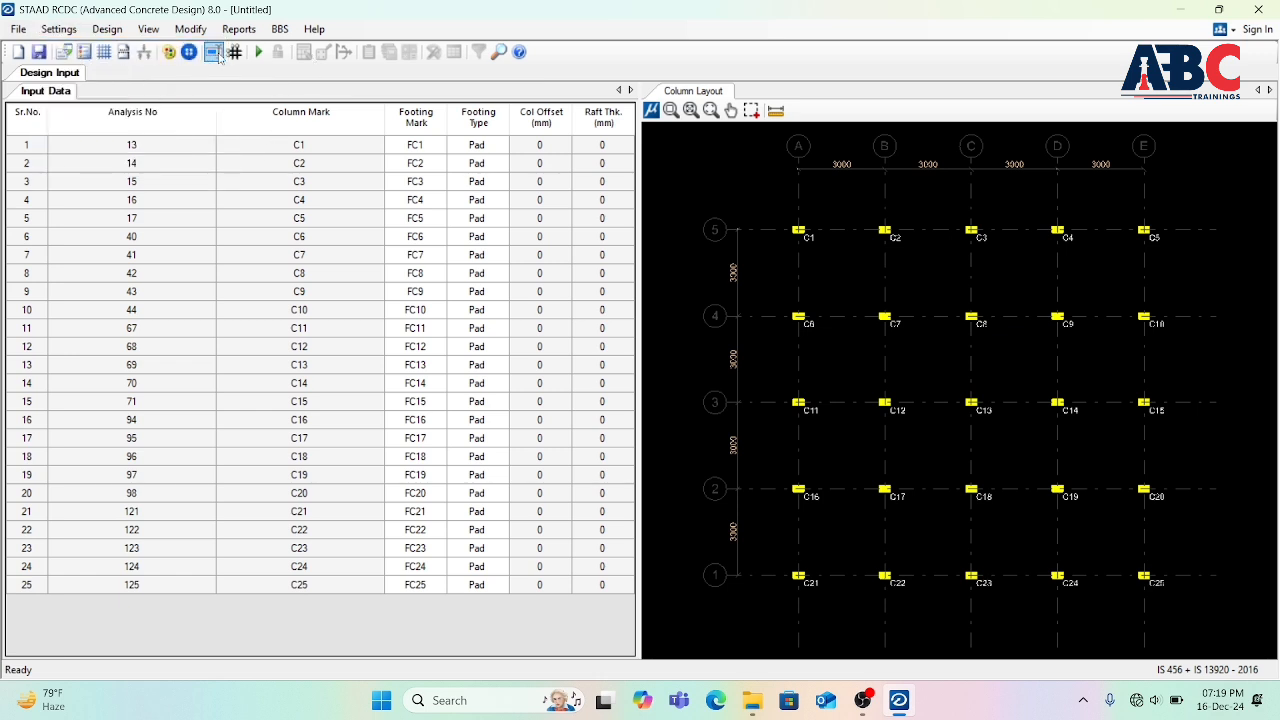
pyautogui.click(190, 29)
pyautogui.click(502, 84)
# Try the Sloped footing type for footing FC1 and return it to Pad
pyautogui.click(503, 148)
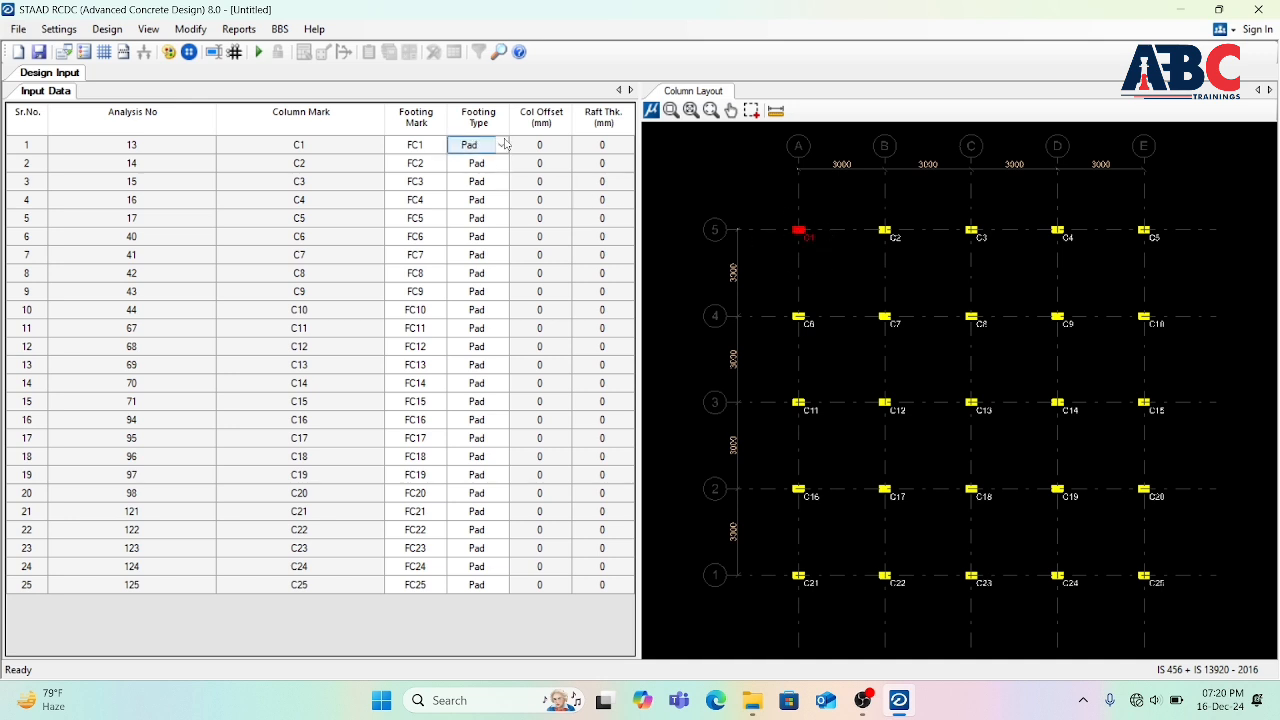
pyautogui.click(502, 146)
pyautogui.click(463, 160)
pyautogui.click(490, 148)
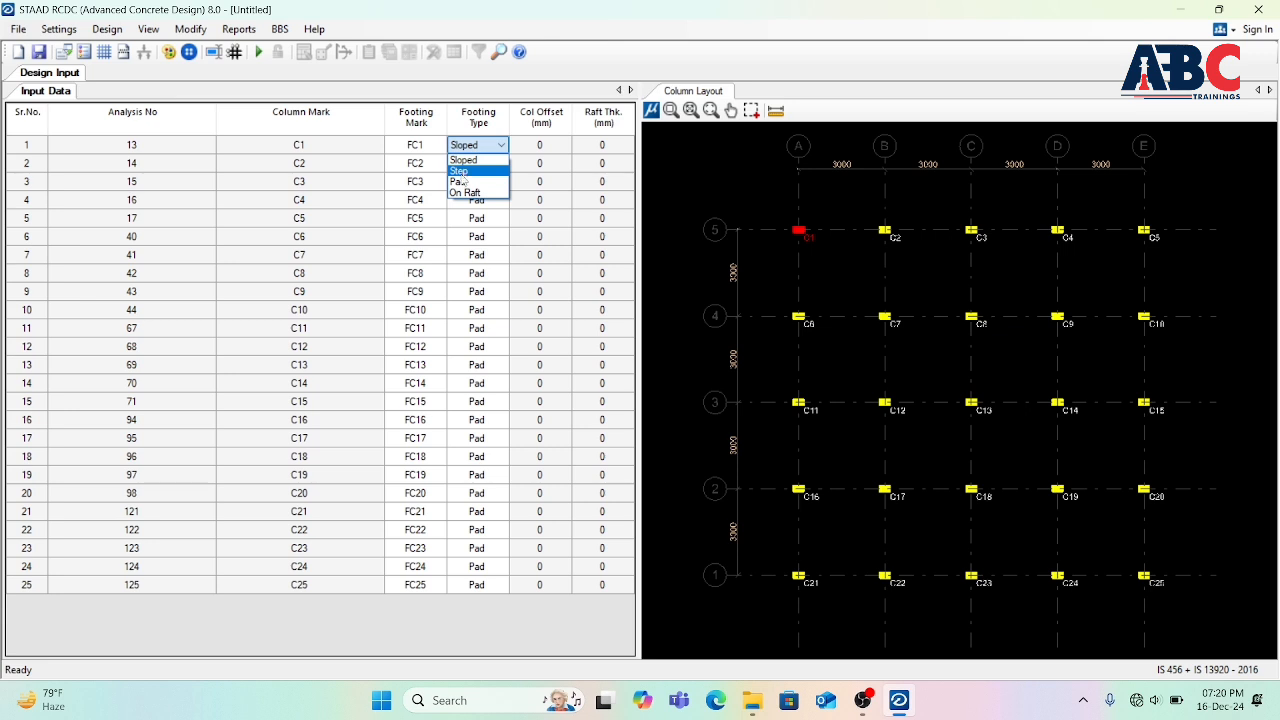
pyautogui.click(462, 181)
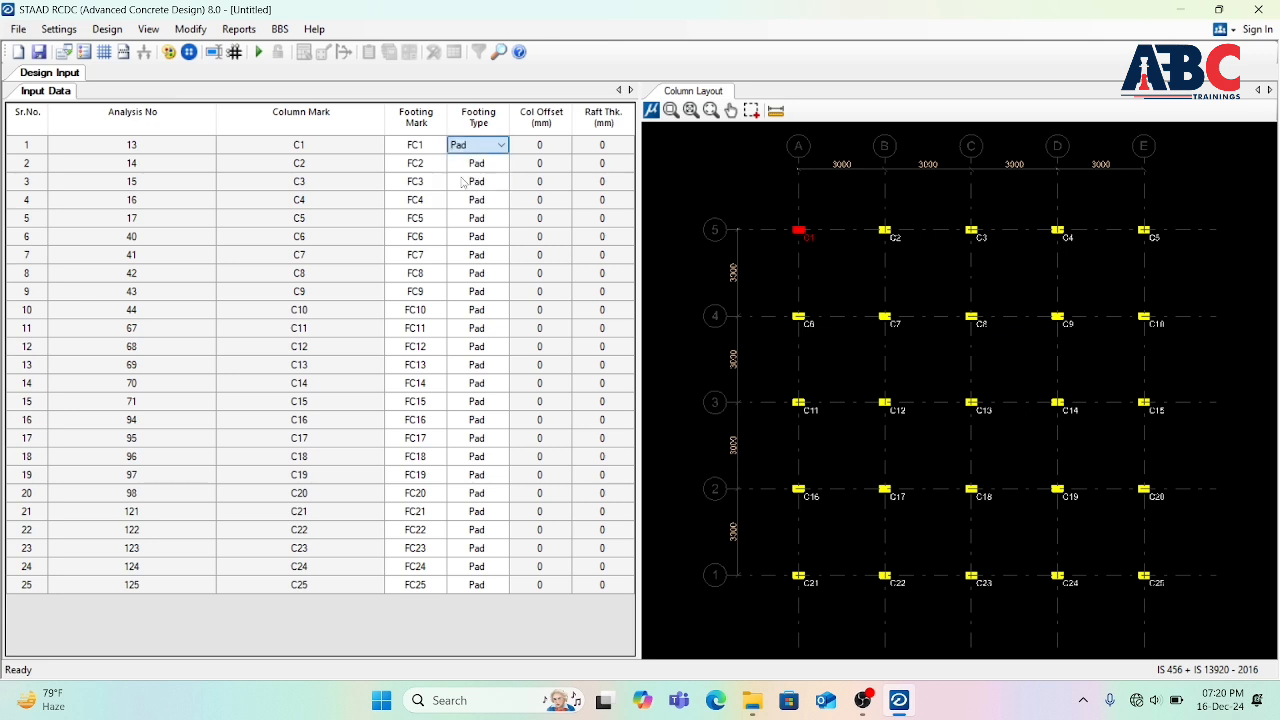
# Examine where individual footings sit in the column layout by highlighting rows such as FC1, FC5, FC11 and FC17
pyautogui.click(17, 148)
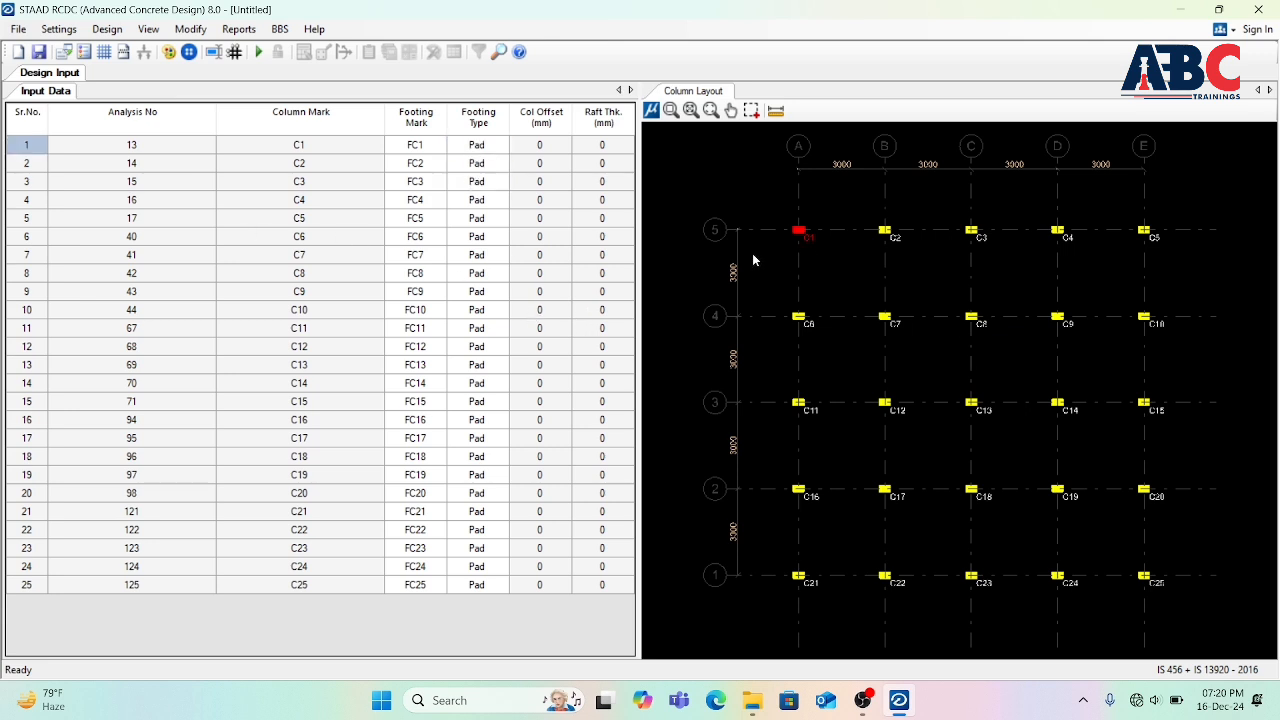
pyautogui.click(19, 224)
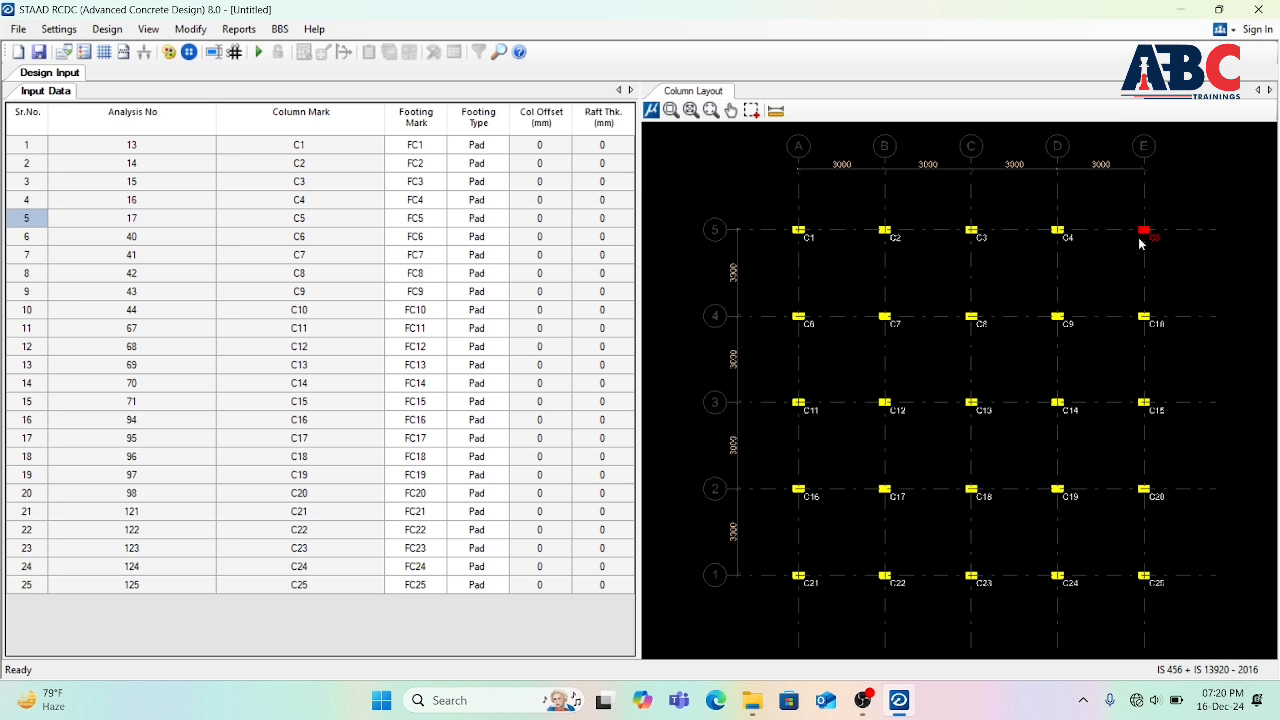
pyautogui.click(414, 148)
pyautogui.click(407, 165)
pyautogui.click(404, 219)
pyautogui.click(404, 329)
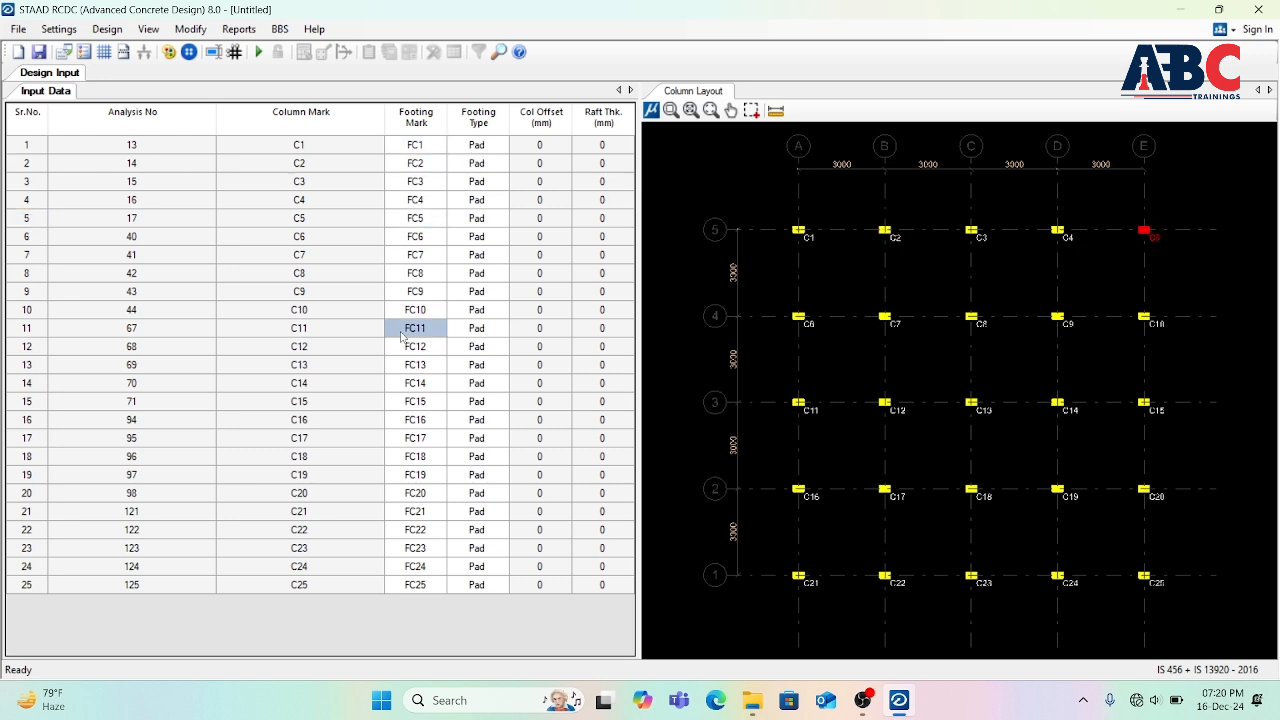
pyautogui.click(412, 384)
pyautogui.click(416, 440)
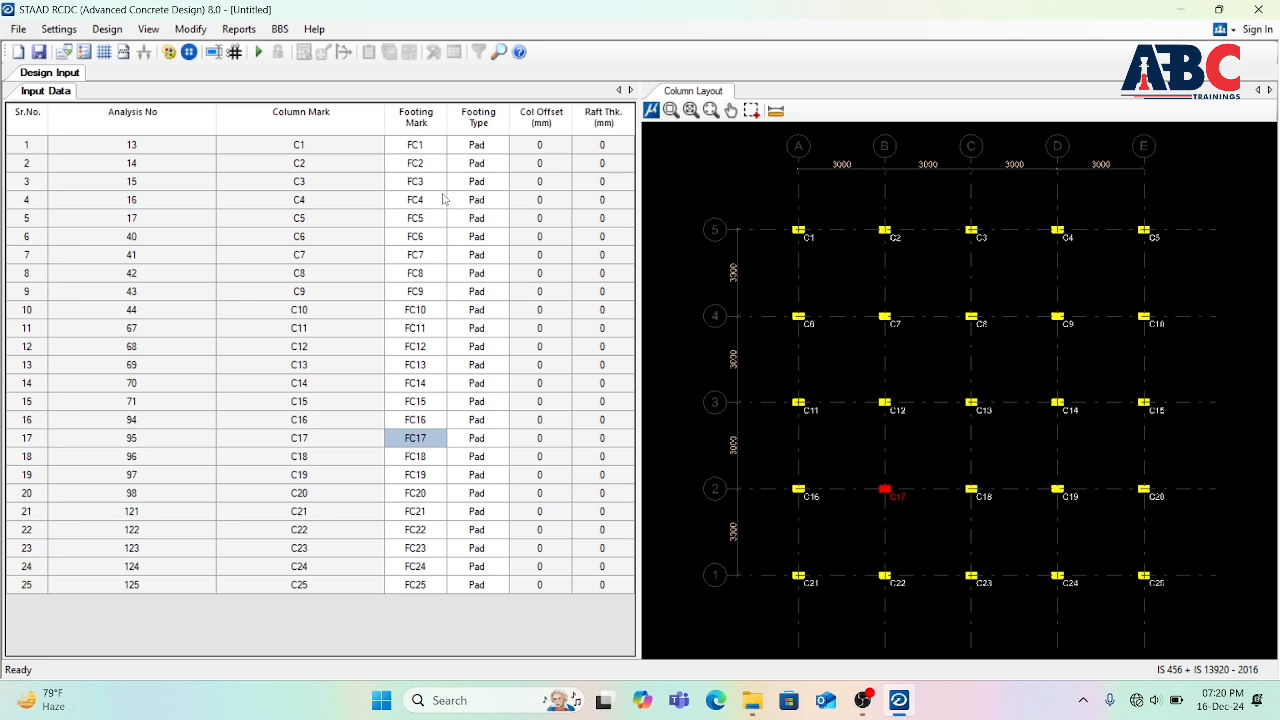
pyautogui.click(430, 150)
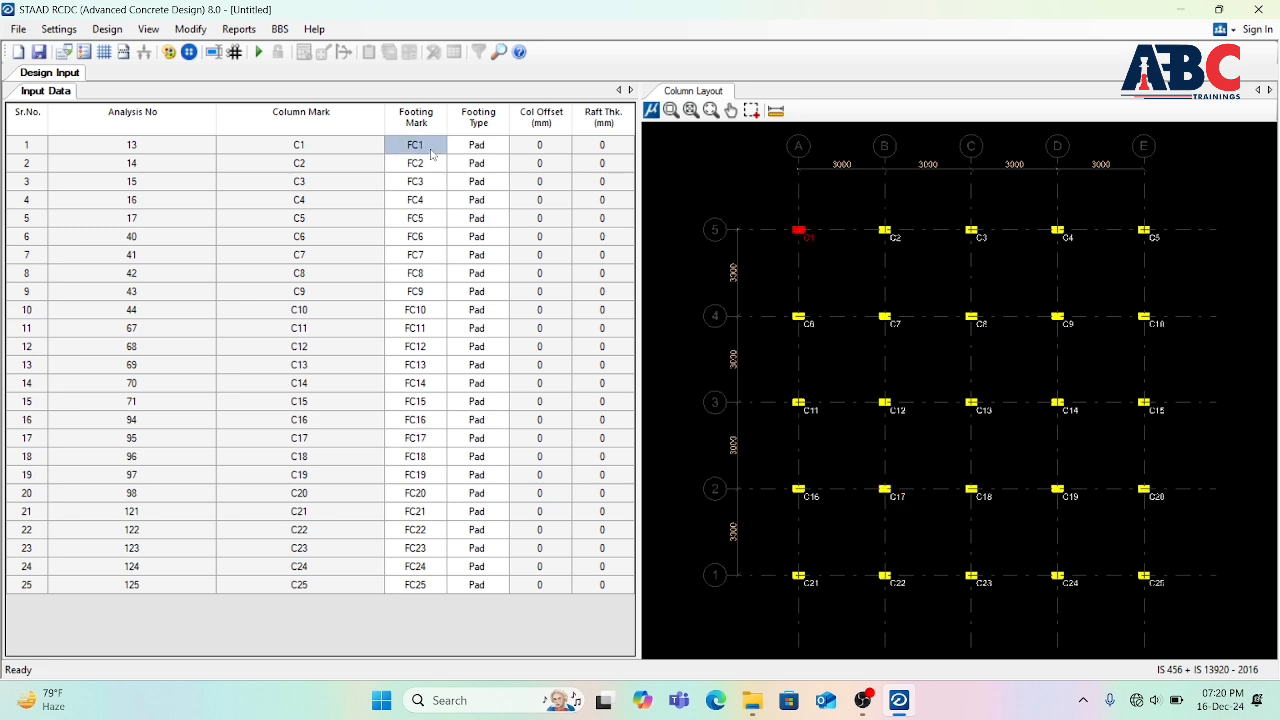
# Try the Sloped and Step footing types for footing FC1, ending back on Pad
pyautogui.click(499, 148)
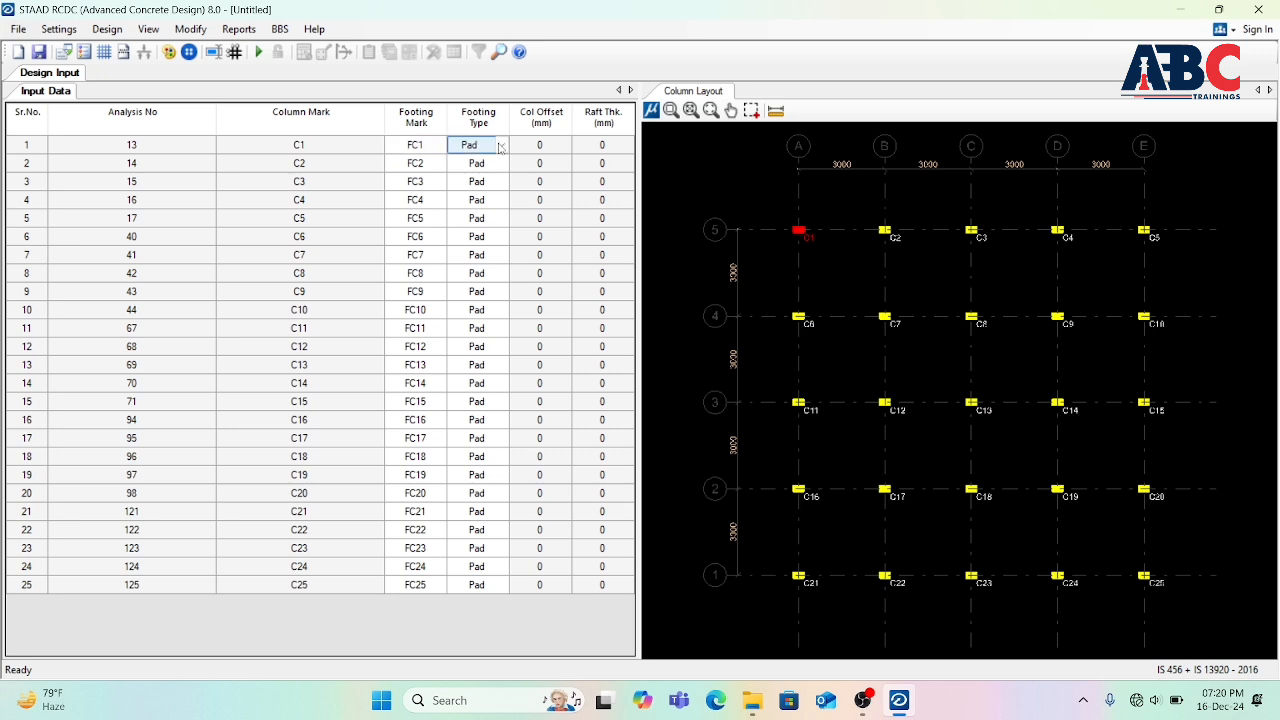
pyautogui.click(503, 146)
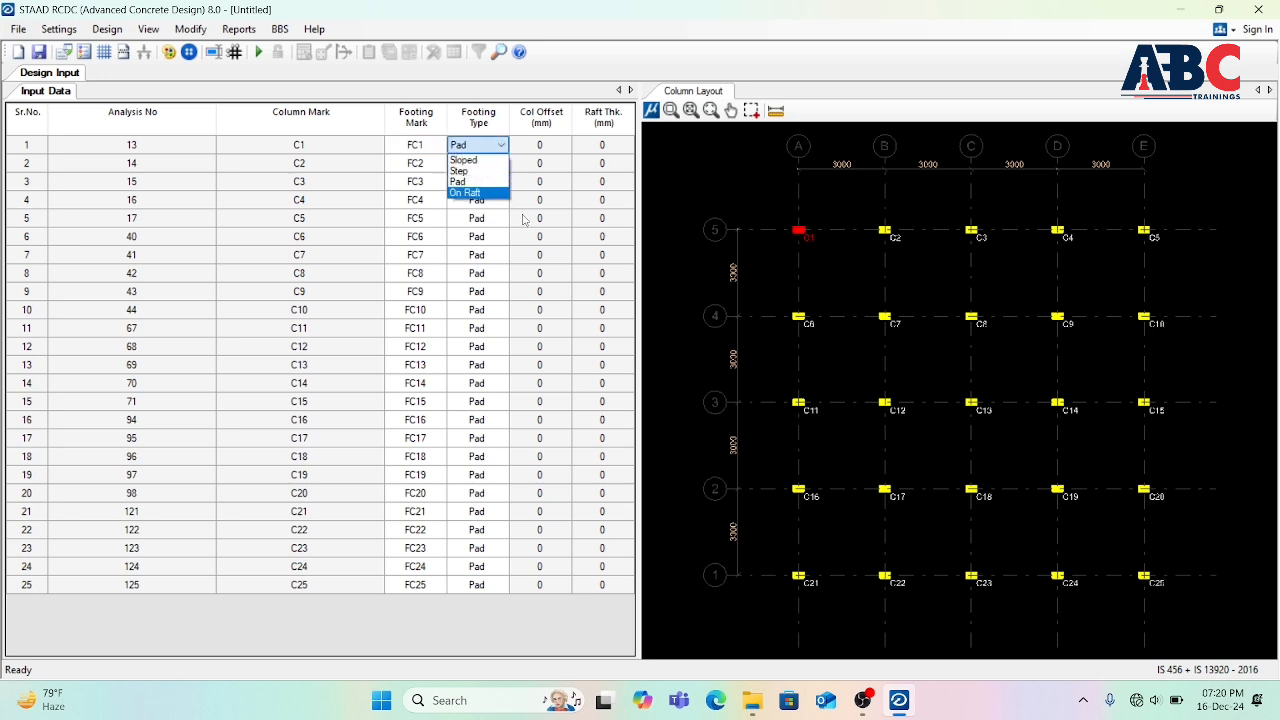
pyautogui.click(463, 161)
pyautogui.click(502, 146)
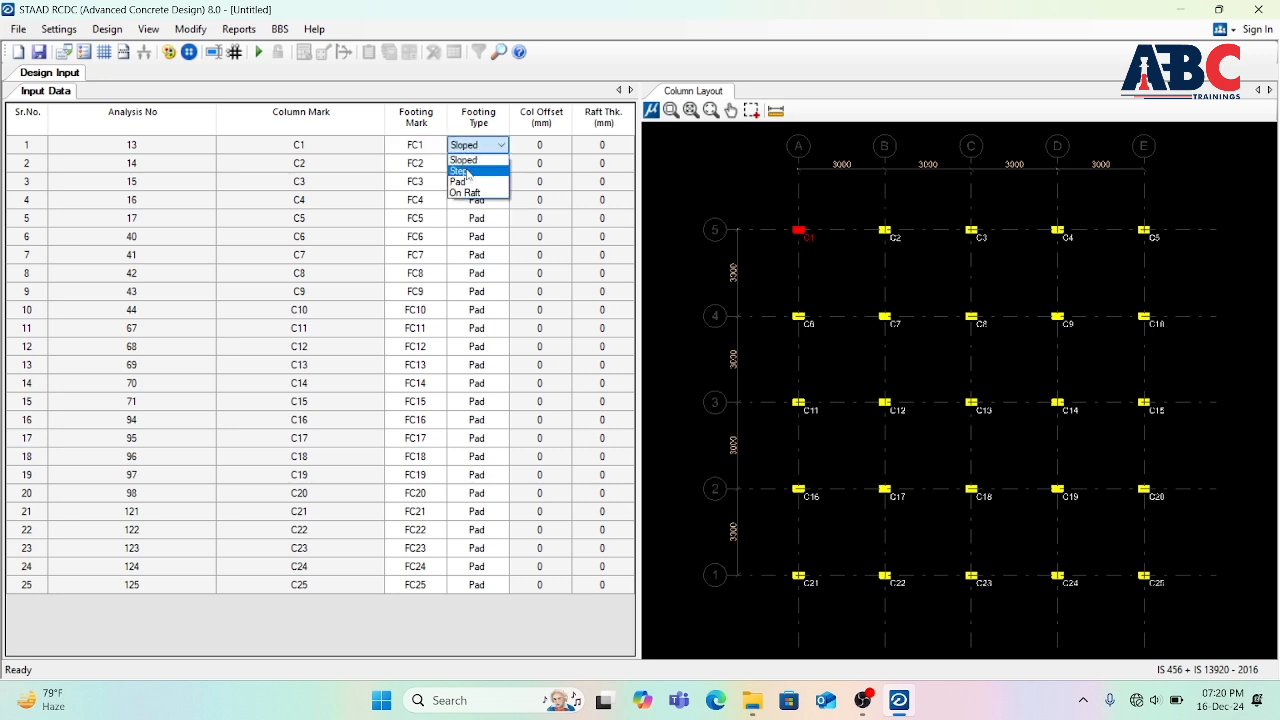
pyautogui.click(470, 171)
pyautogui.click(502, 148)
pyautogui.click(470, 181)
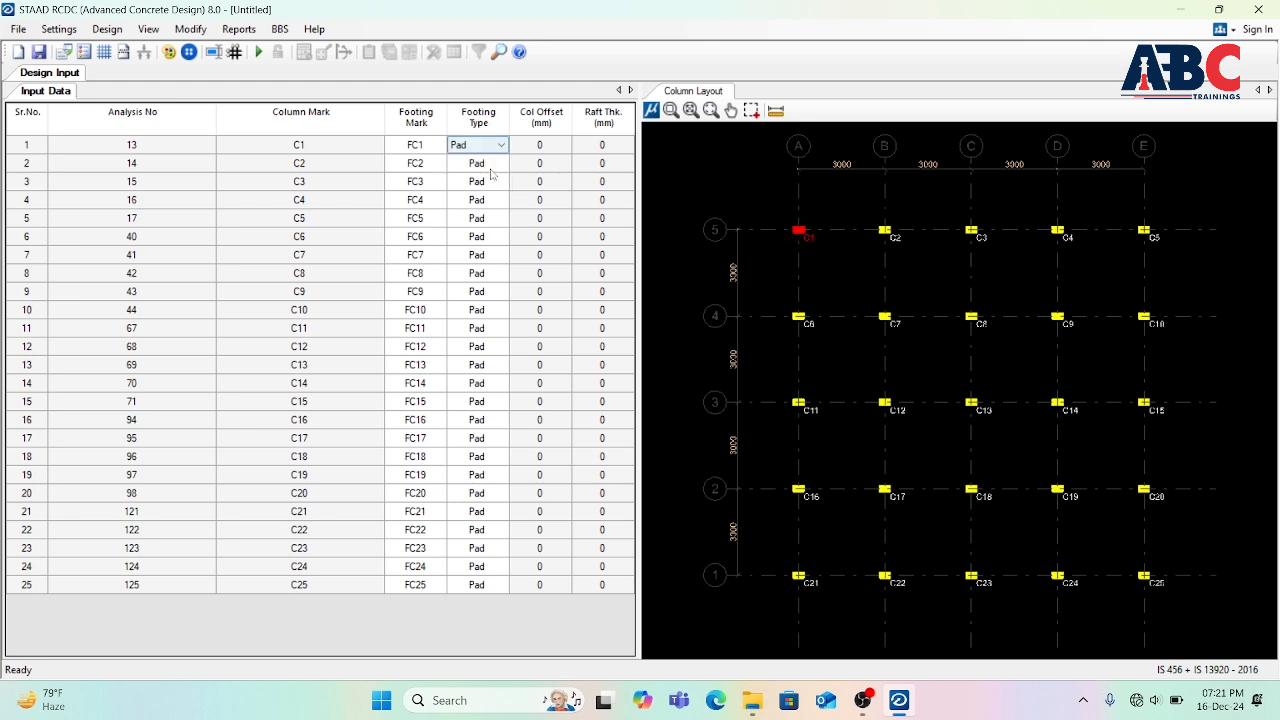
# Set the footing type of FC1 to On Raft
pyautogui.click(498, 150)
pyautogui.click(467, 191)
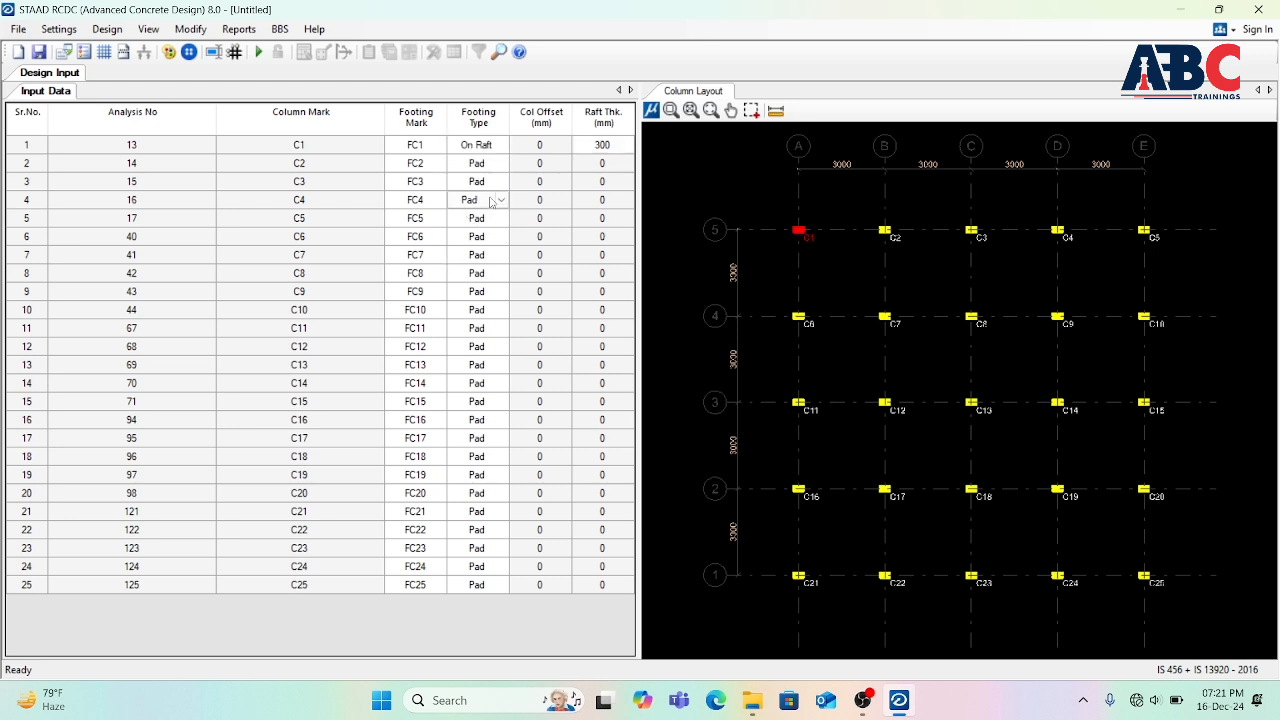
# Set the footing type of footings FC4 and FC6 to Step
pyautogui.click(494, 200)
pyautogui.click(501, 200)
pyautogui.click(470, 227)
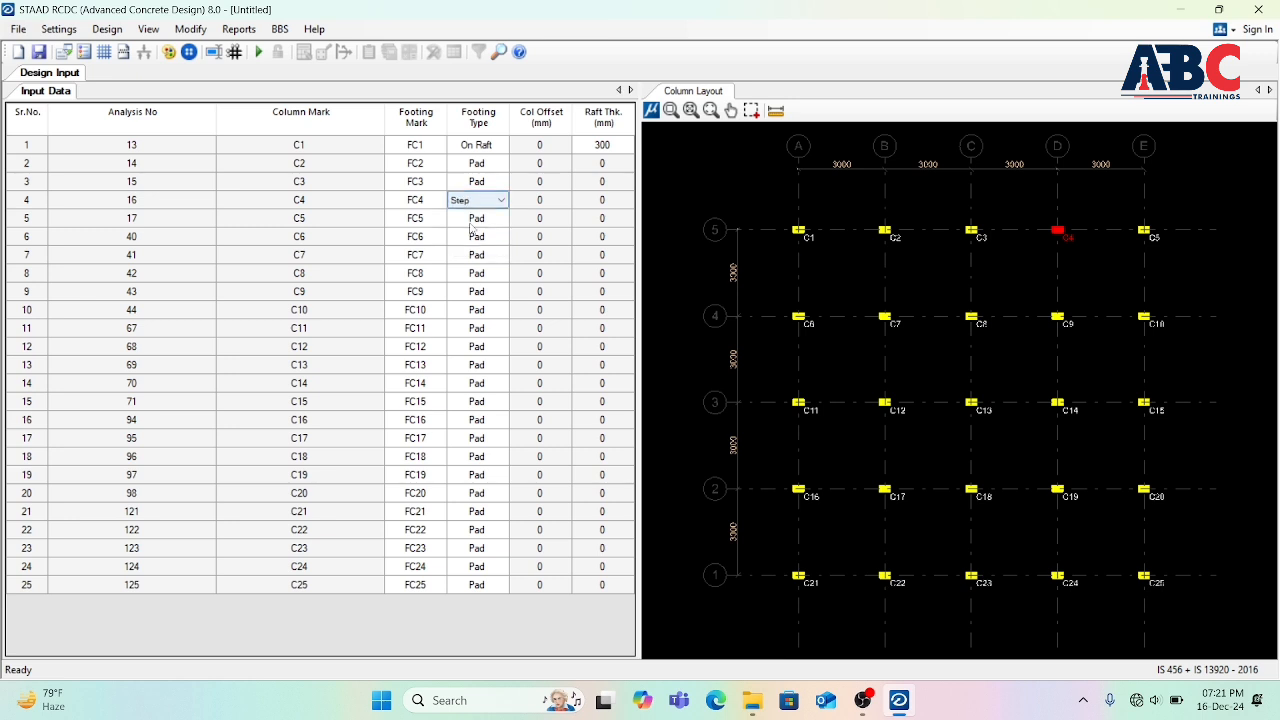
pyautogui.click(494, 244)
pyautogui.click(501, 236)
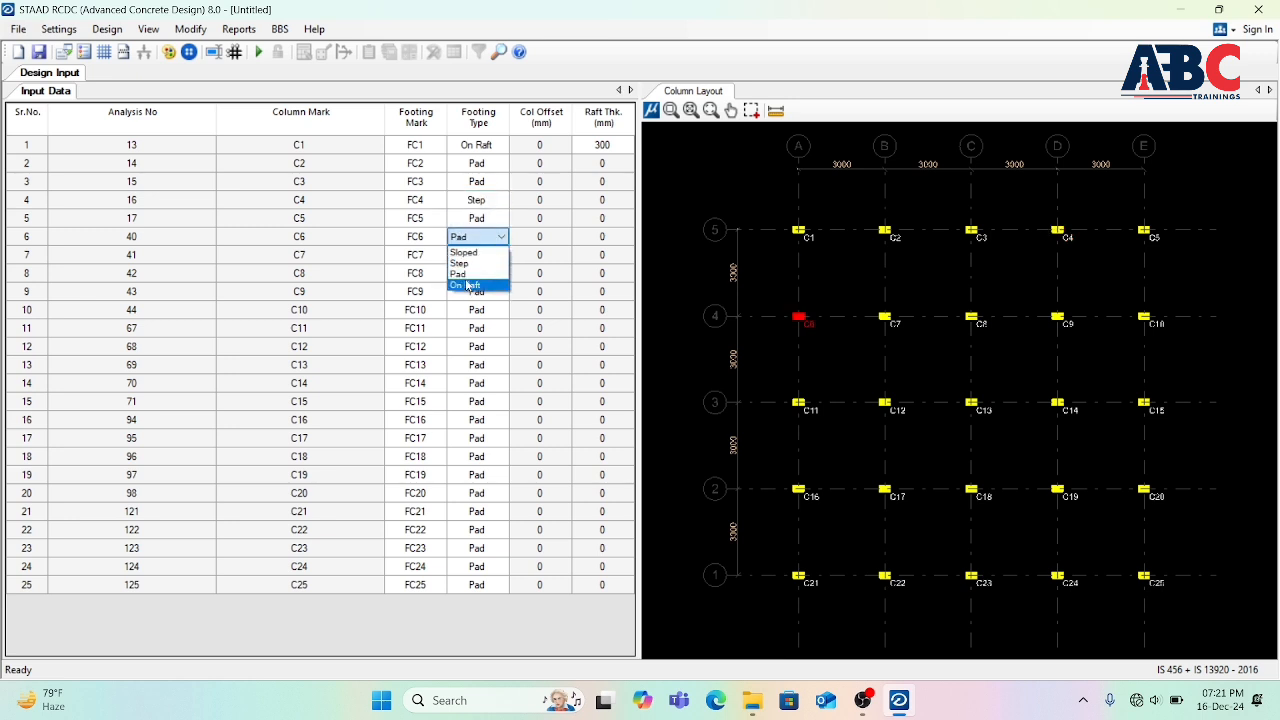
pyautogui.click(478, 268)
# Highlight footing rows such as FC9, FC2, FC12 and FC22 to locate their columns in the layout
pyautogui.click(494, 292)
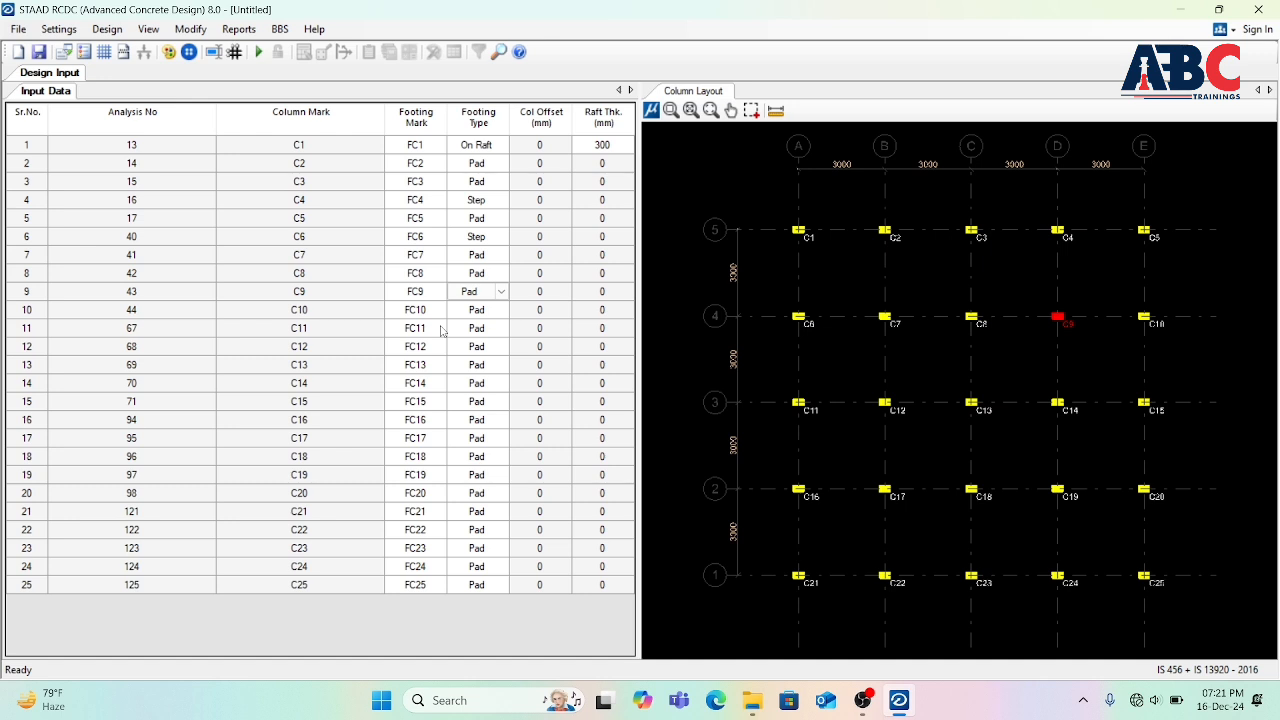
pyautogui.click(546, 167)
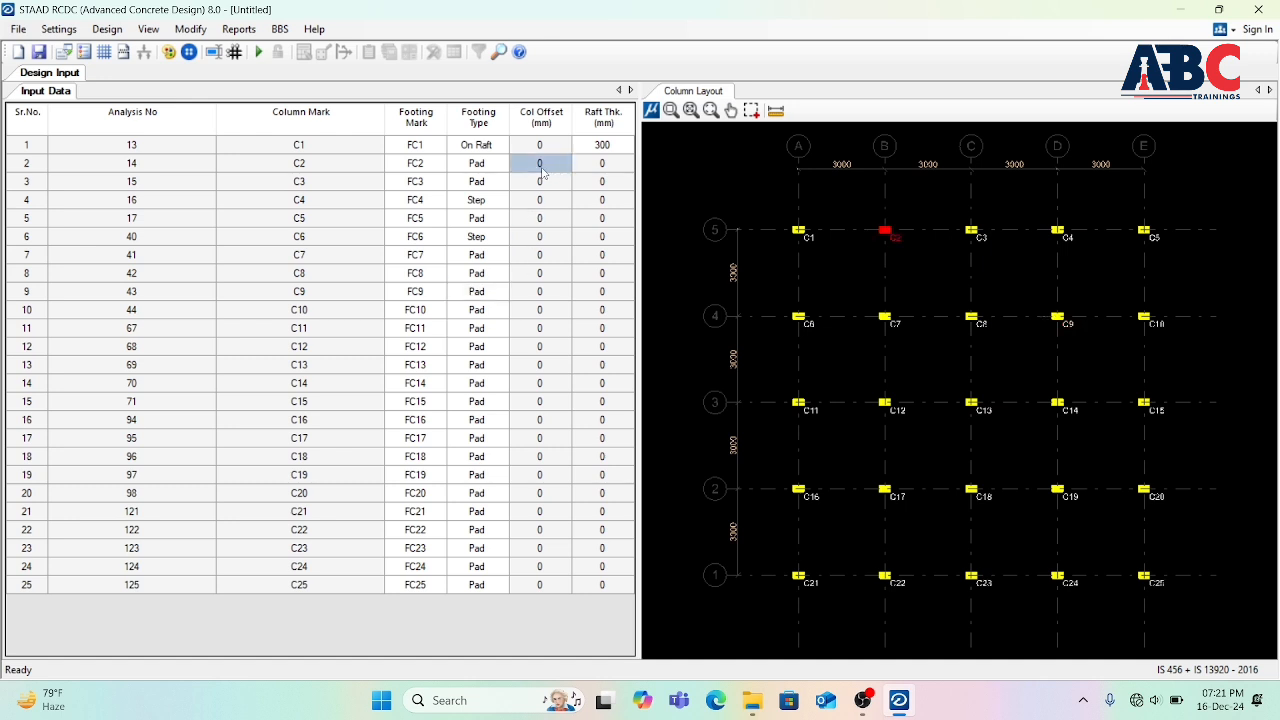
pyautogui.click(495, 220)
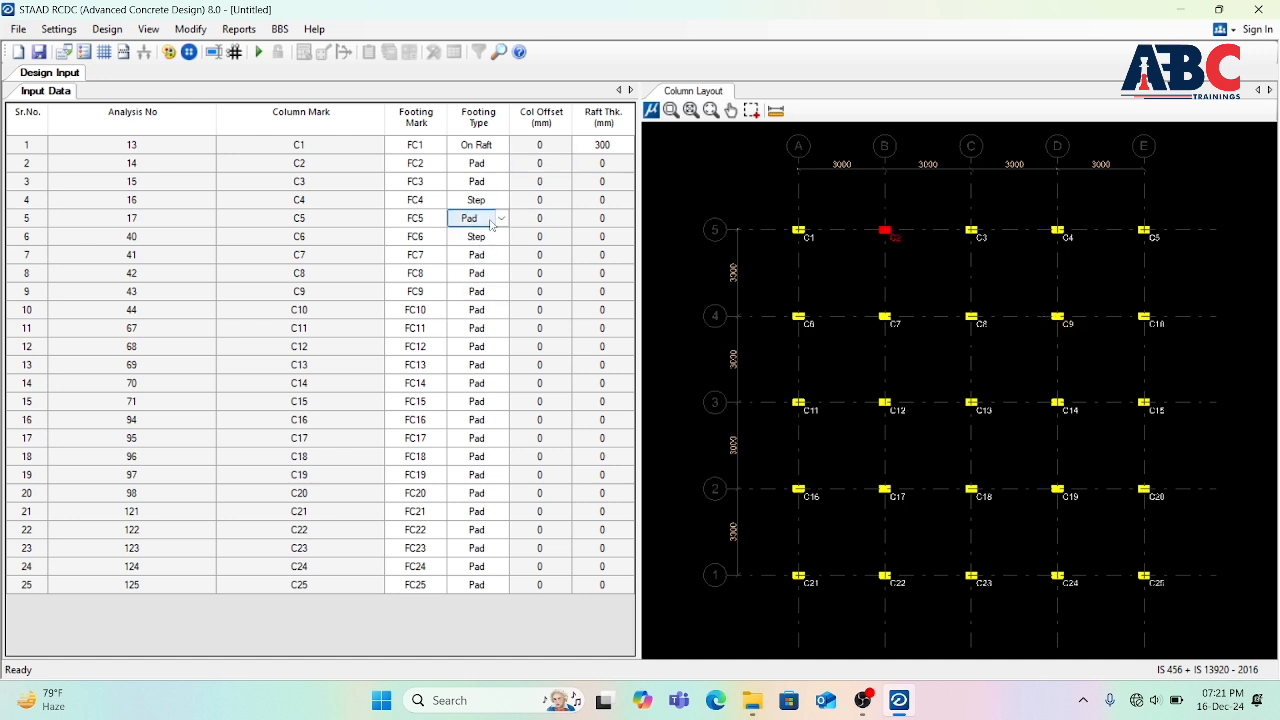
pyautogui.click(470, 182)
pyautogui.click(469, 291)
pyautogui.click(467, 346)
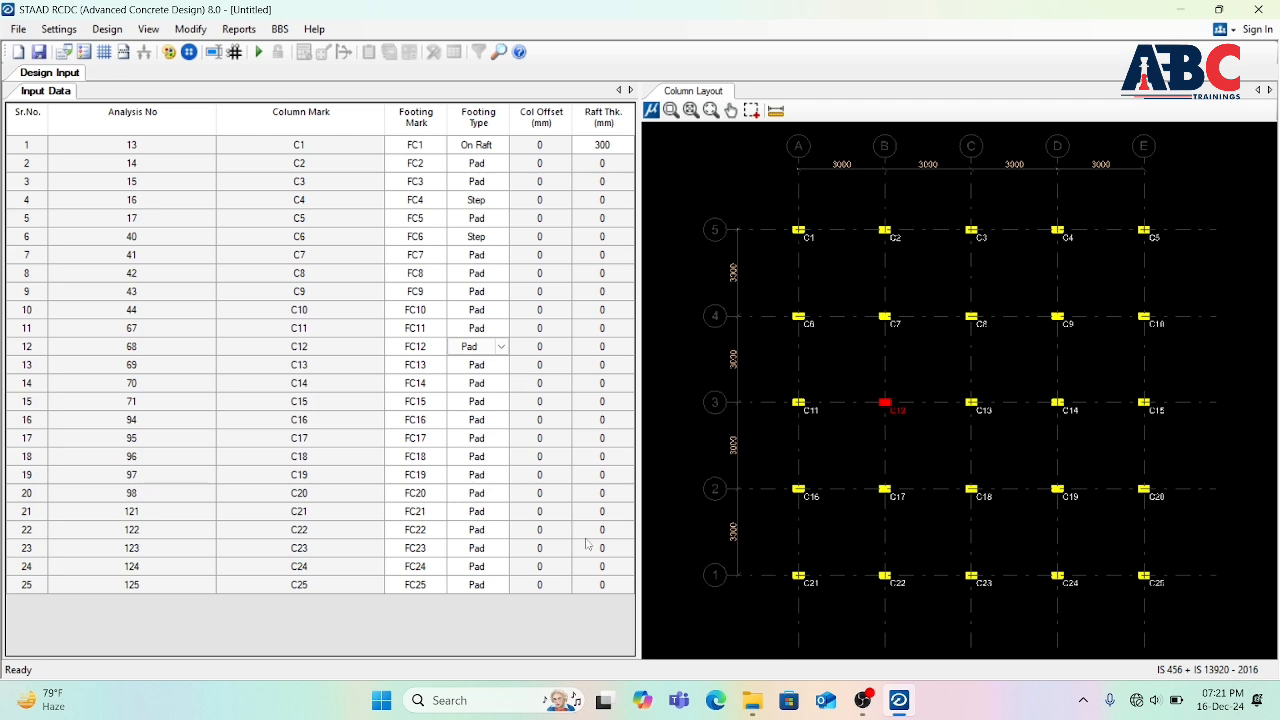
pyautogui.click(490, 530)
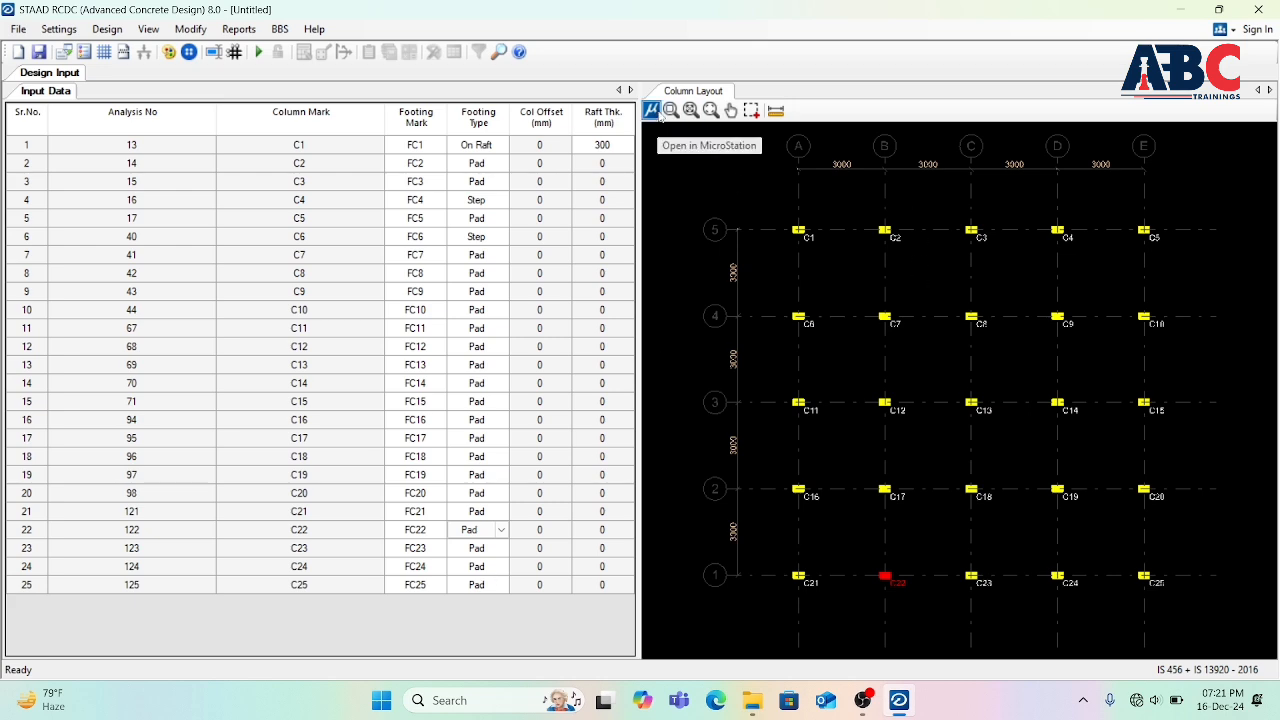
# Examine the column layout's grid lines, bay spacings and column marks C1 to C25 at different magnifications
pyautogui.scroll(-2, 743, 242)
pyautogui.scroll(6, 793, 352)
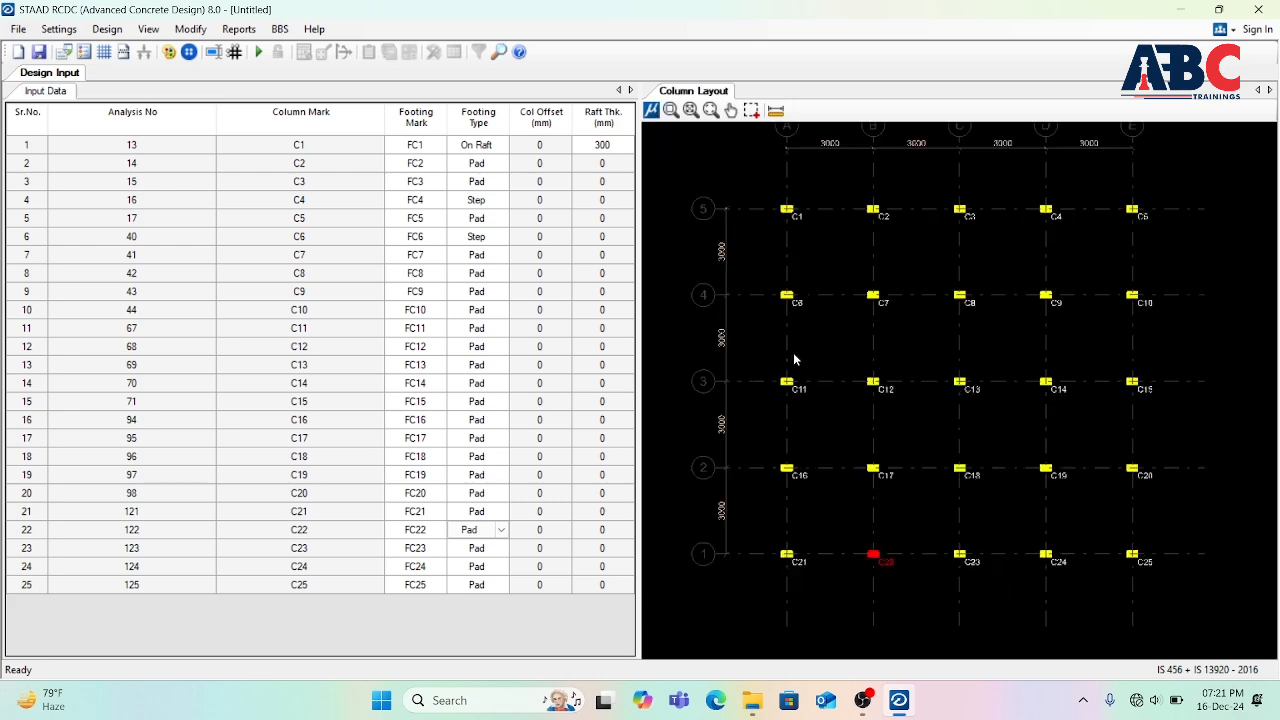
pyautogui.scroll(-3, 822, 296)
pyautogui.scroll(-2, 888, 335)
pyautogui.scroll(2, 1067, 263)
pyautogui.scroll(-2, 966, 303)
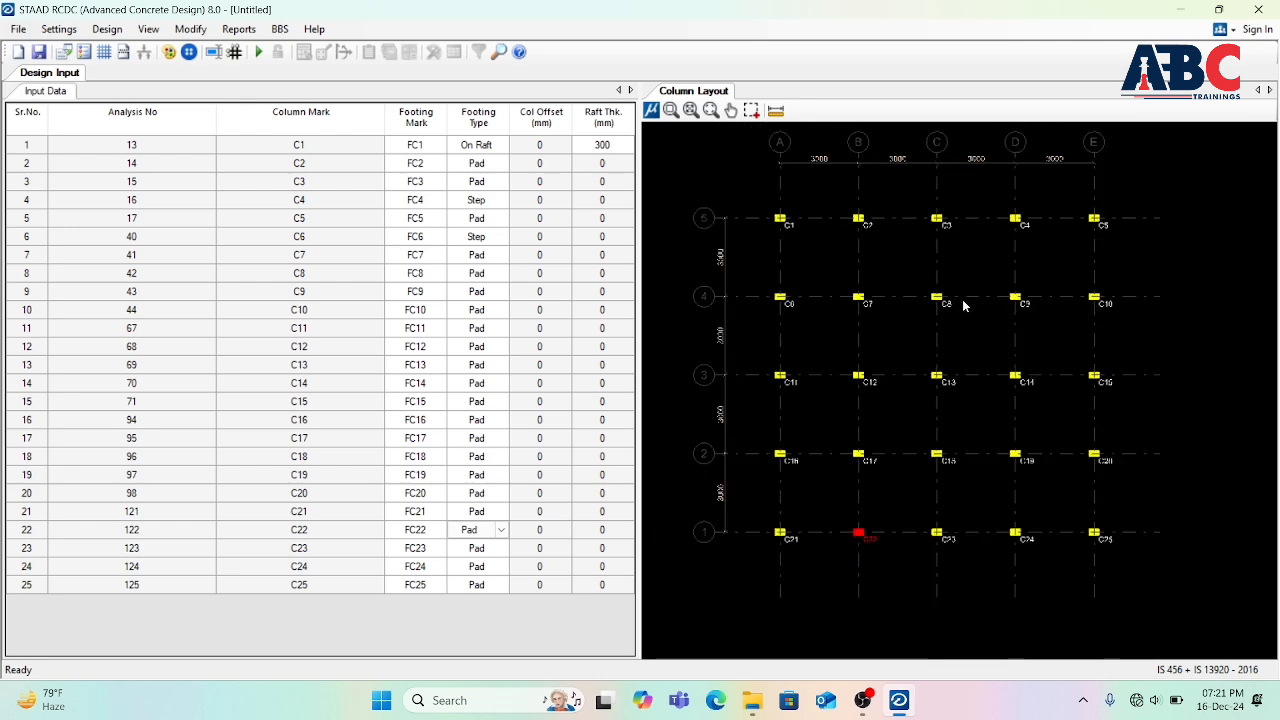
pyautogui.scroll(3, 1004, 229)
pyautogui.scroll(-3, 900, 262)
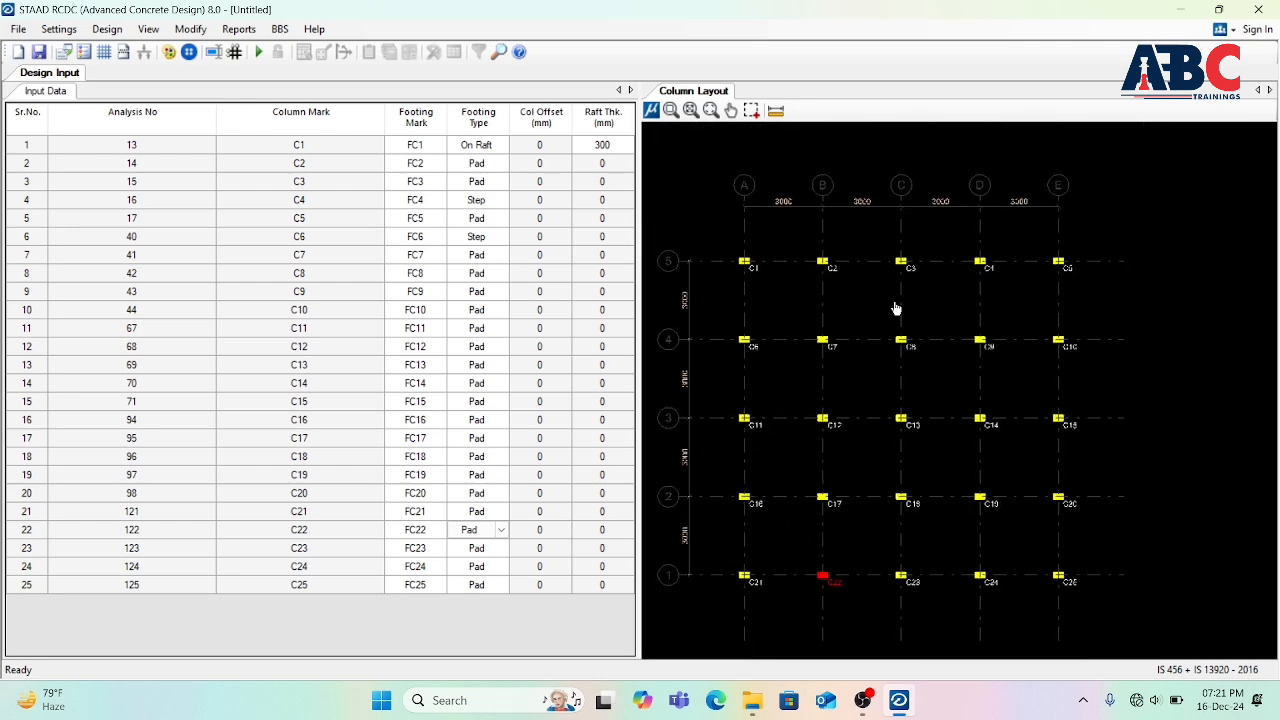
pyautogui.scroll(4, 717, 275)
pyautogui.scroll(-2, 757, 278)
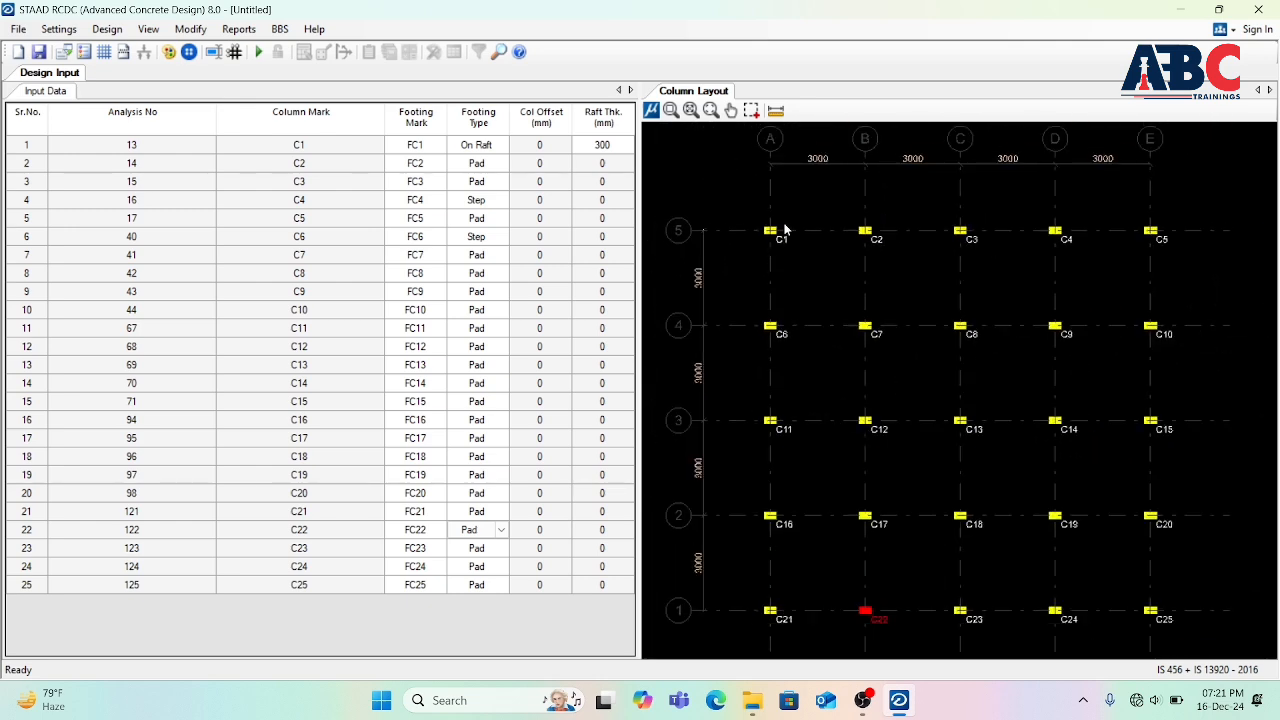
pyautogui.scroll(-1, 930, 258)
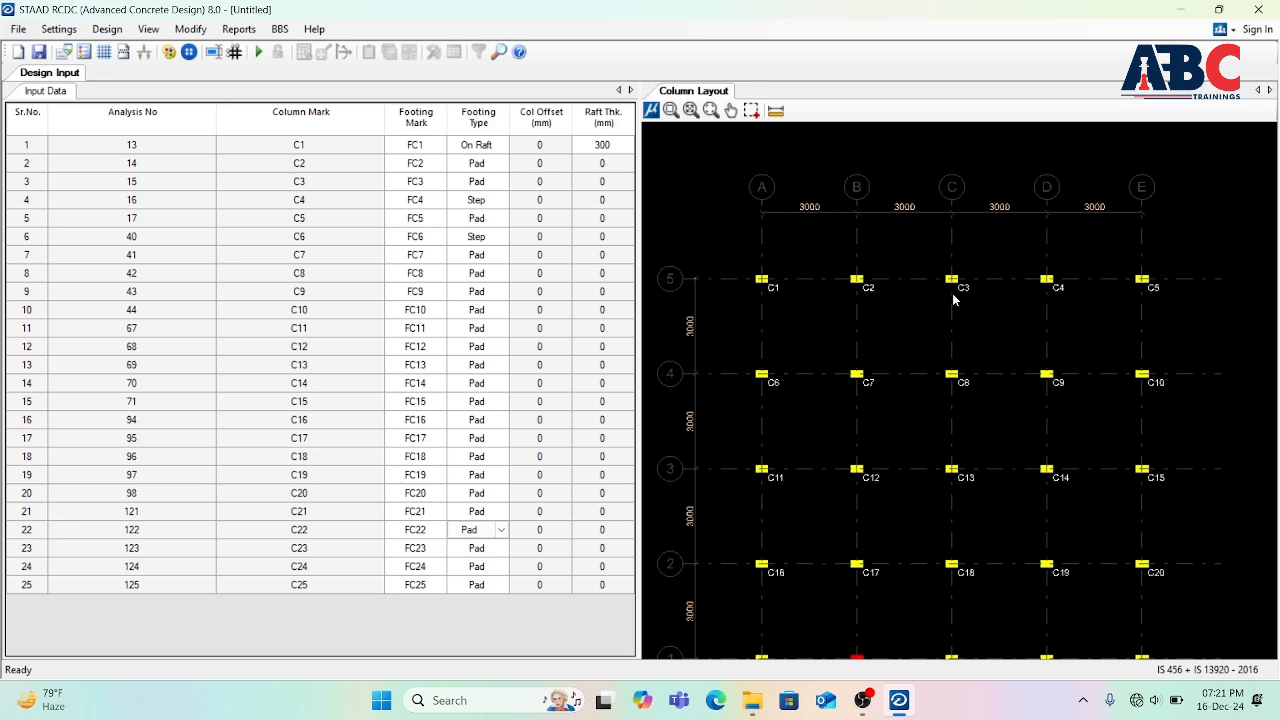
pyautogui.scroll(-1, 831, 180)
pyautogui.scroll(-1, 840, 368)
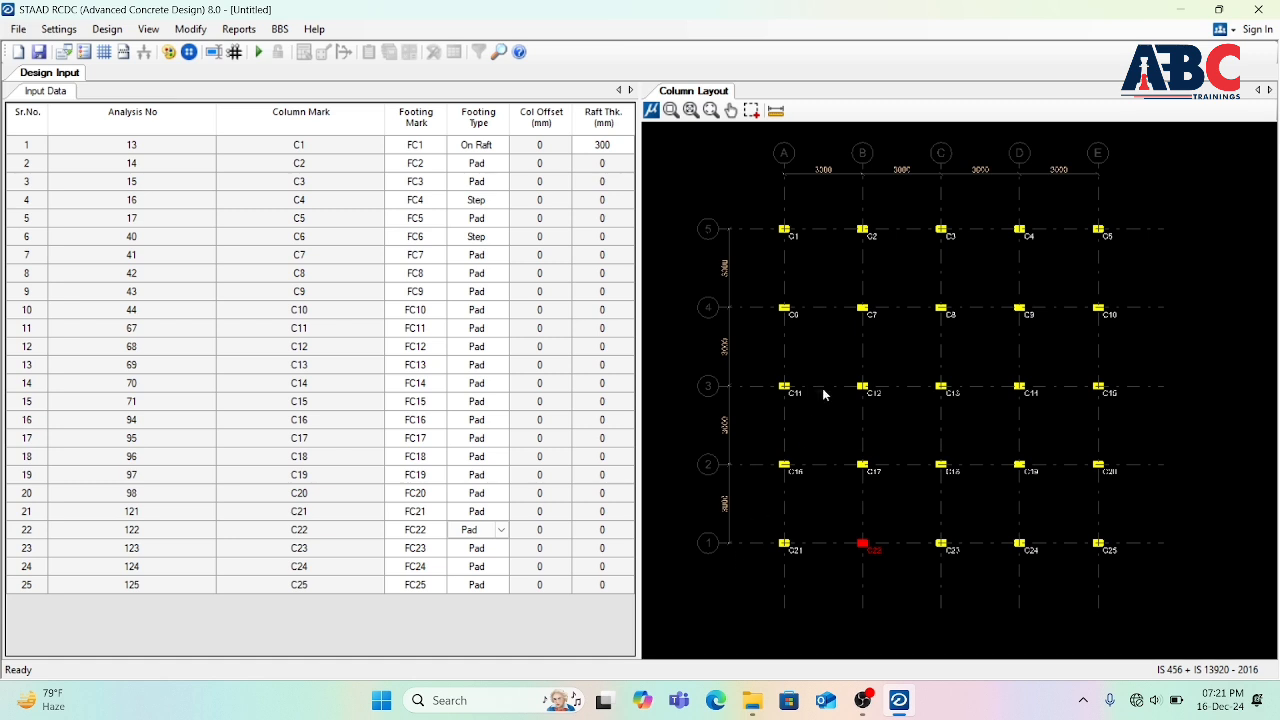
pyautogui.moveTo(822, 388); pyautogui.dragTo(784, 387, button='middle')
pyautogui.scroll(2, 848, 272)
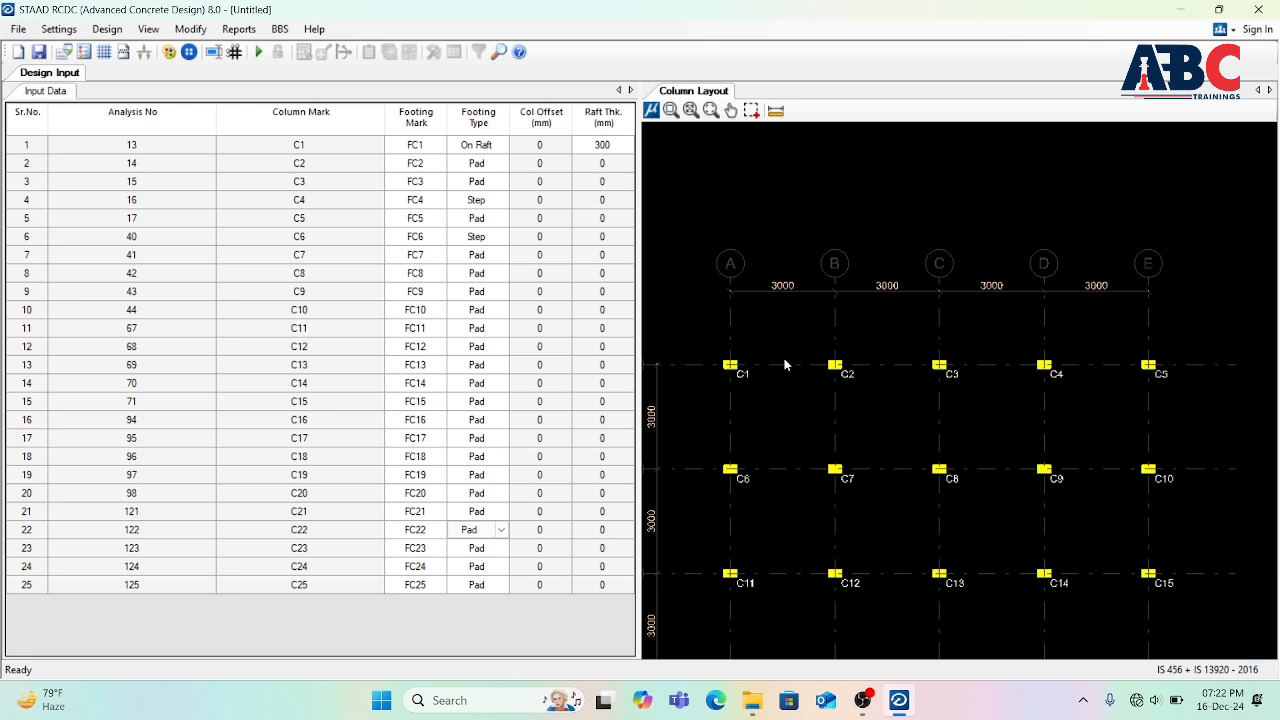
pyautogui.scroll(-2, 785, 365)
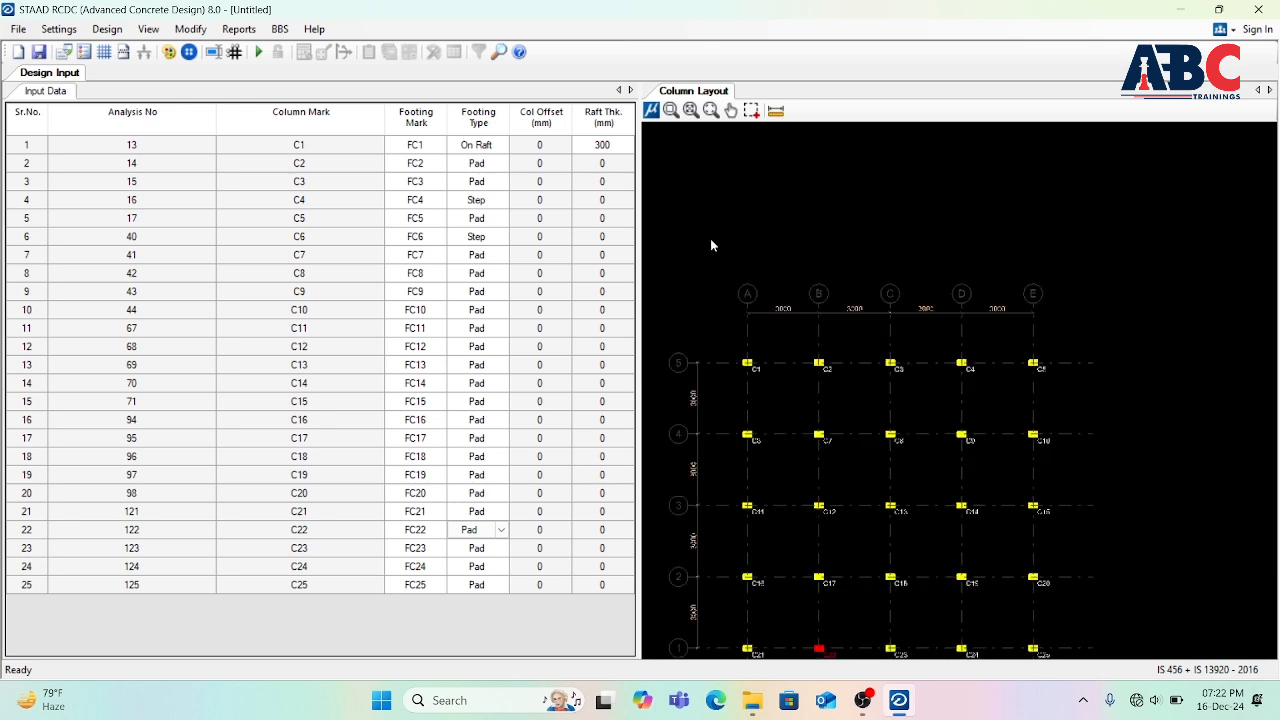
# Inspect the area around columns C1 and C2 closely with the window zoom and return to the overall layout
pyautogui.click(671, 112)
pyautogui.moveTo(809, 363); pyautogui.dragTo(812, 316)
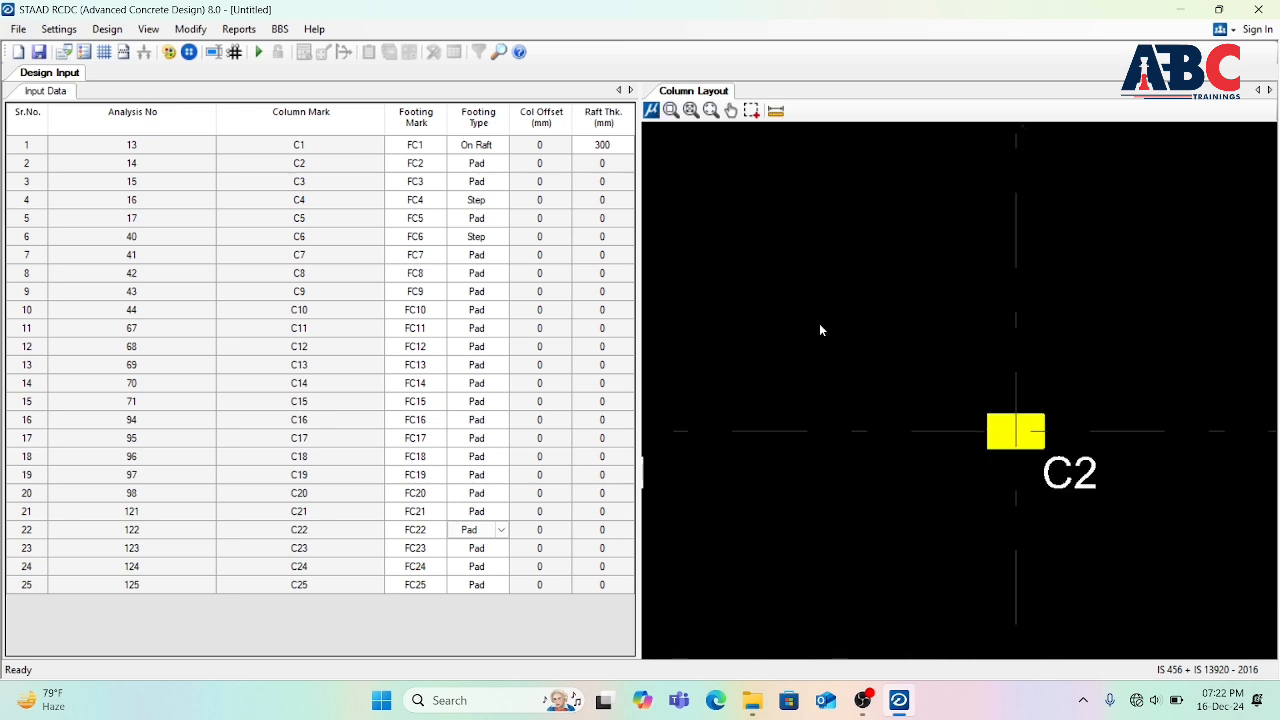
pyautogui.scroll(-4, 824, 322)
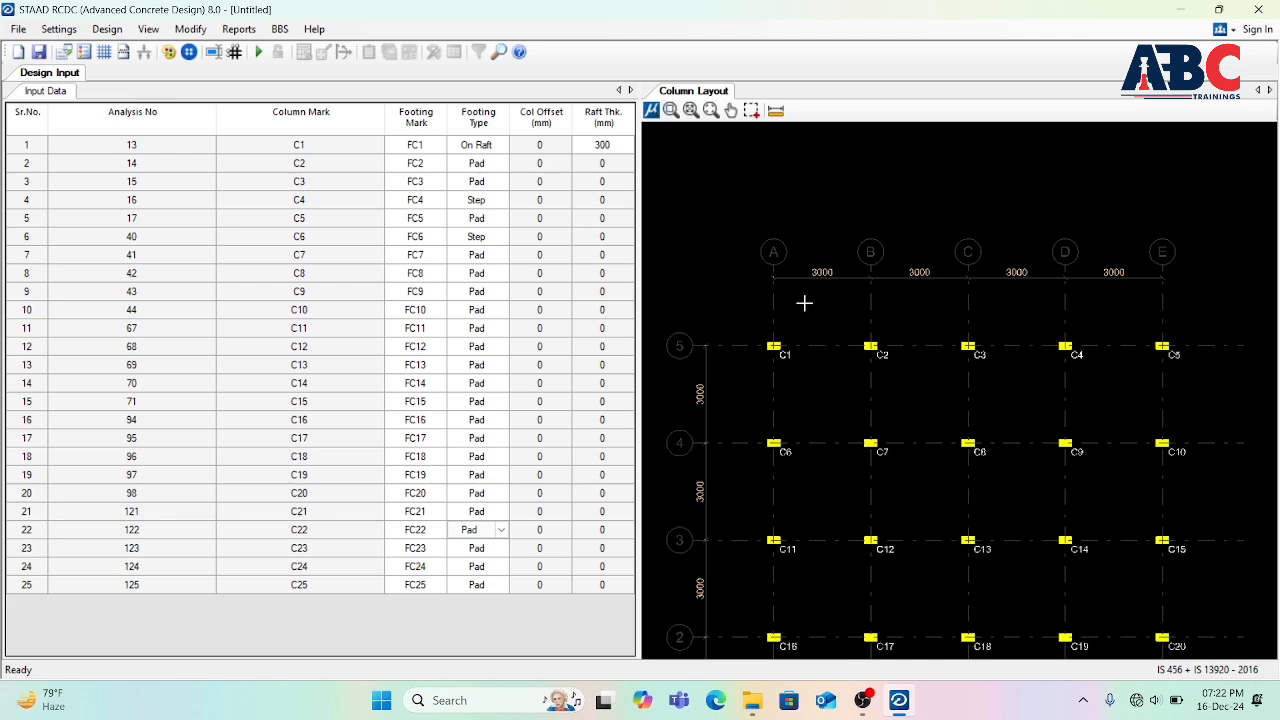
pyautogui.moveTo(804, 302); pyautogui.dragTo(880, 352)
pyautogui.scroll(-2, 885, 260)
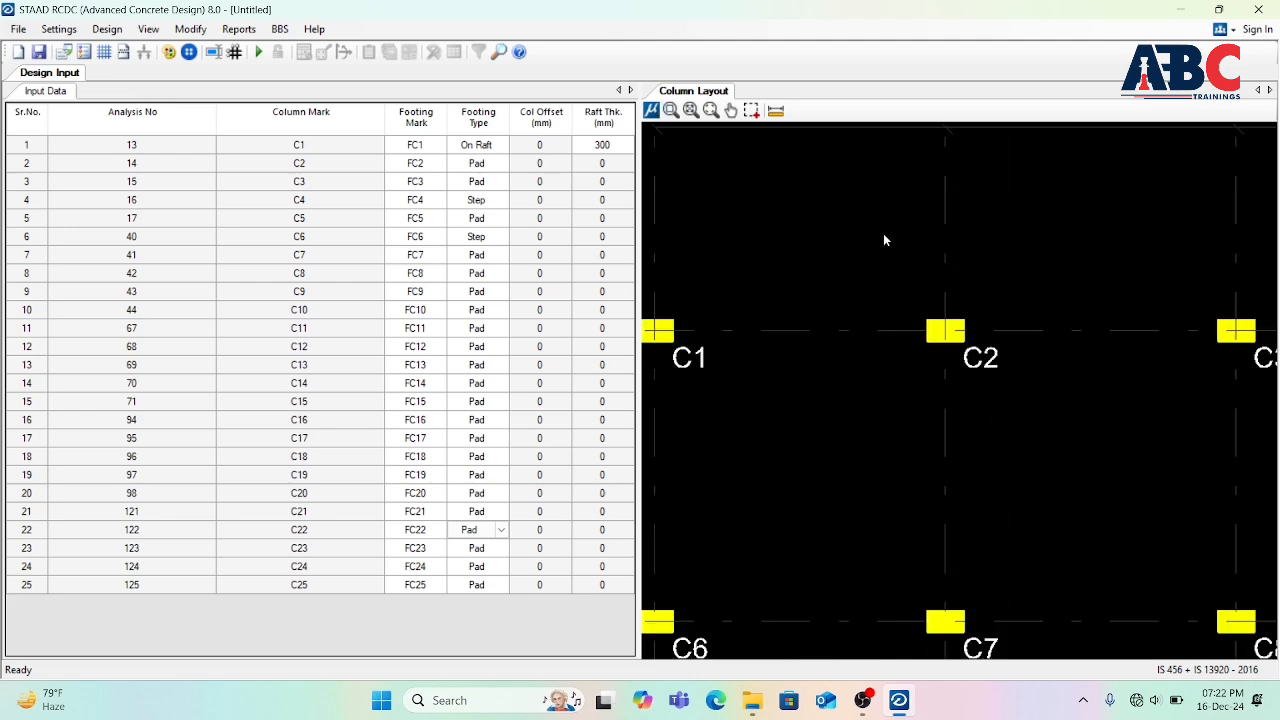
pyautogui.scroll(-5, 880, 300)
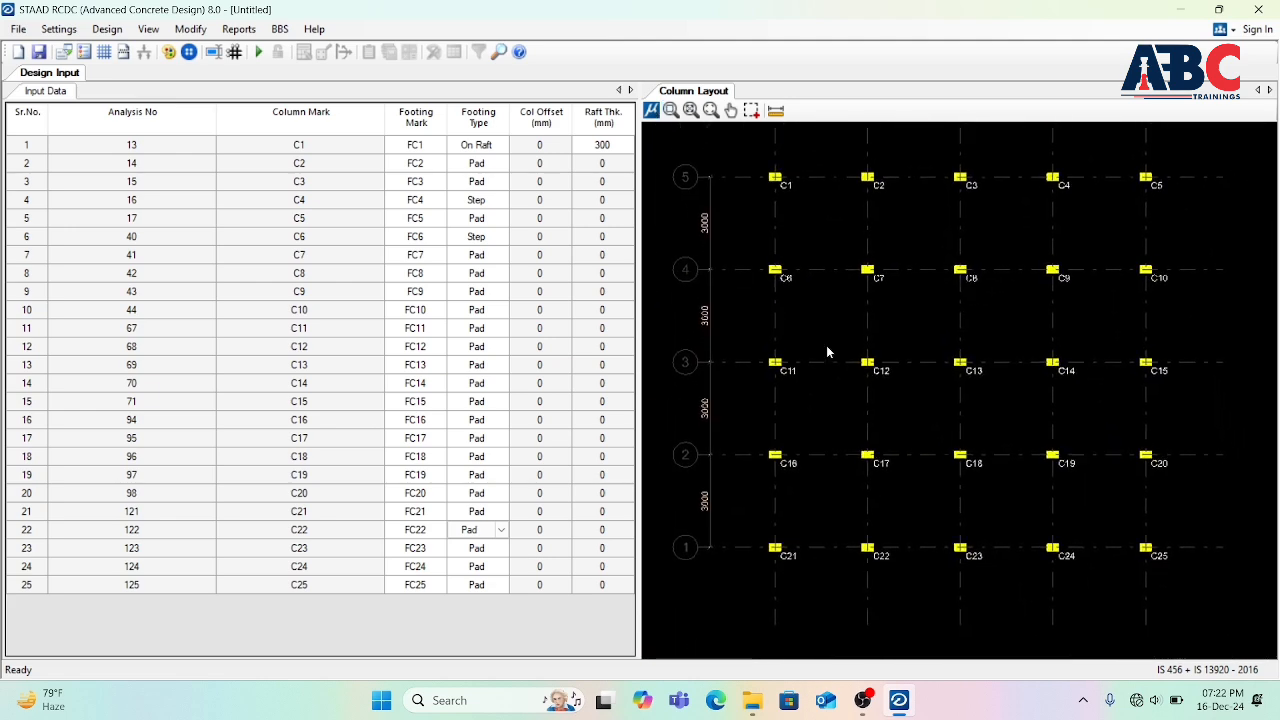
pyautogui.moveTo(789, 417); pyautogui.dragTo(779, 467, button='middle')
pyautogui.scroll(-1, 847, 412)
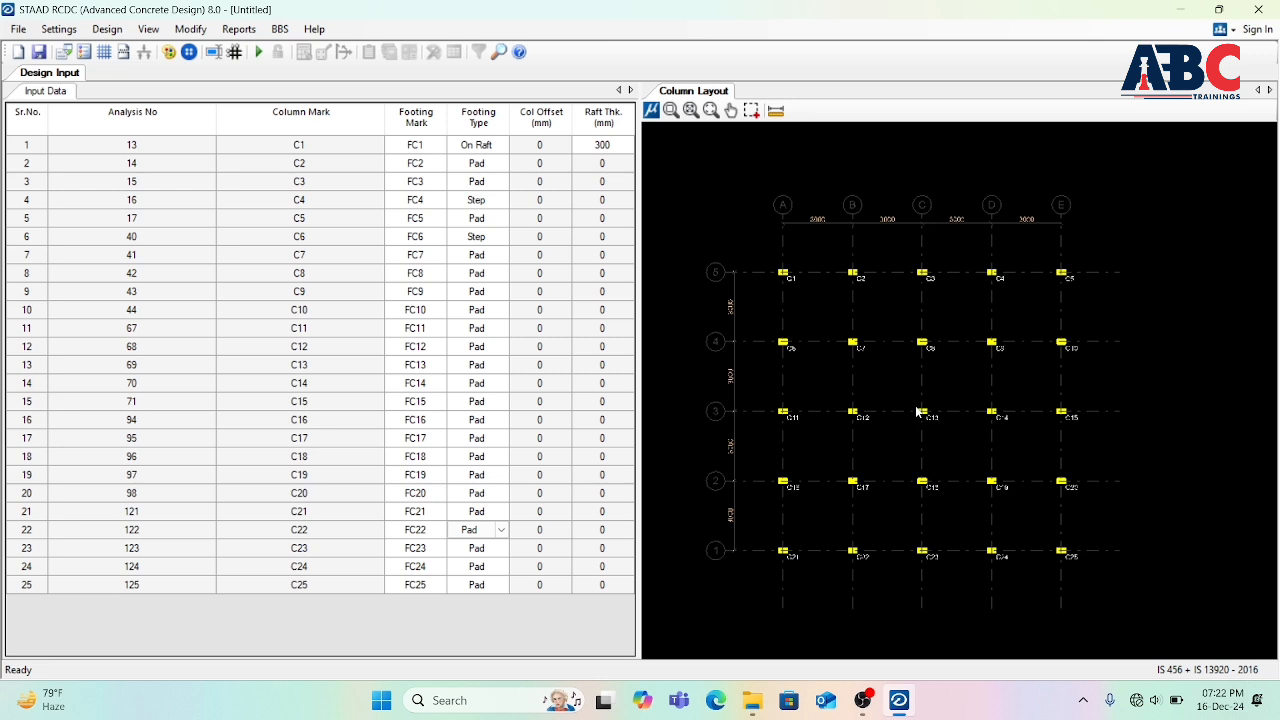
pyautogui.scroll(-1, 918, 412)
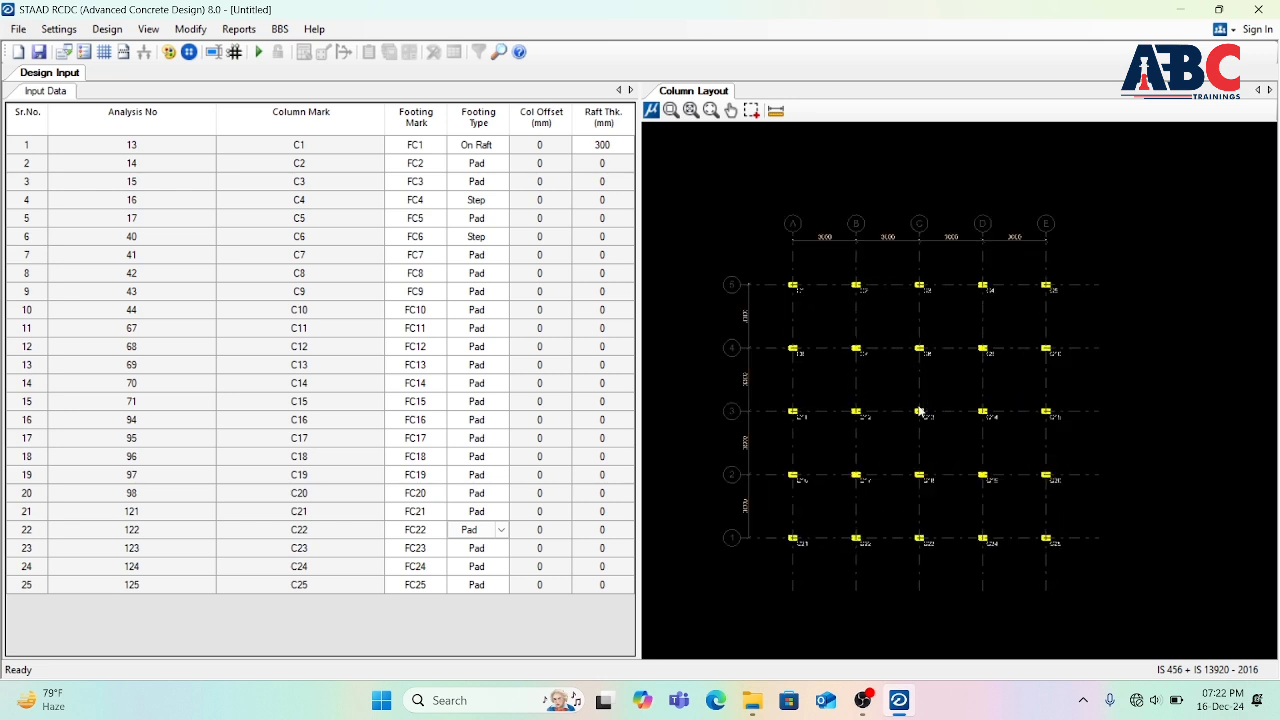
# Fit the whole column layout in view and inspect the bay between columns C1 and C2
pyautogui.click(690, 110)
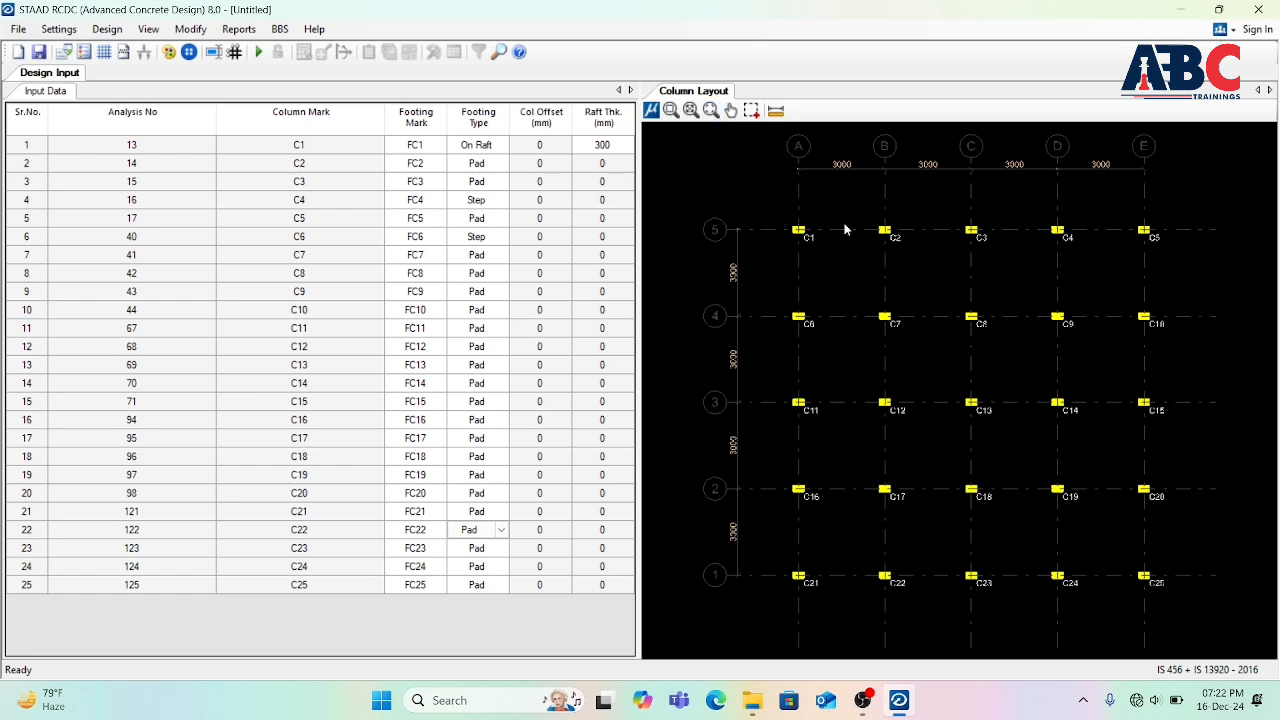
pyautogui.moveTo(825, 244); pyautogui.dragTo(893, 254)
pyautogui.scroll(-9, 913, 317)
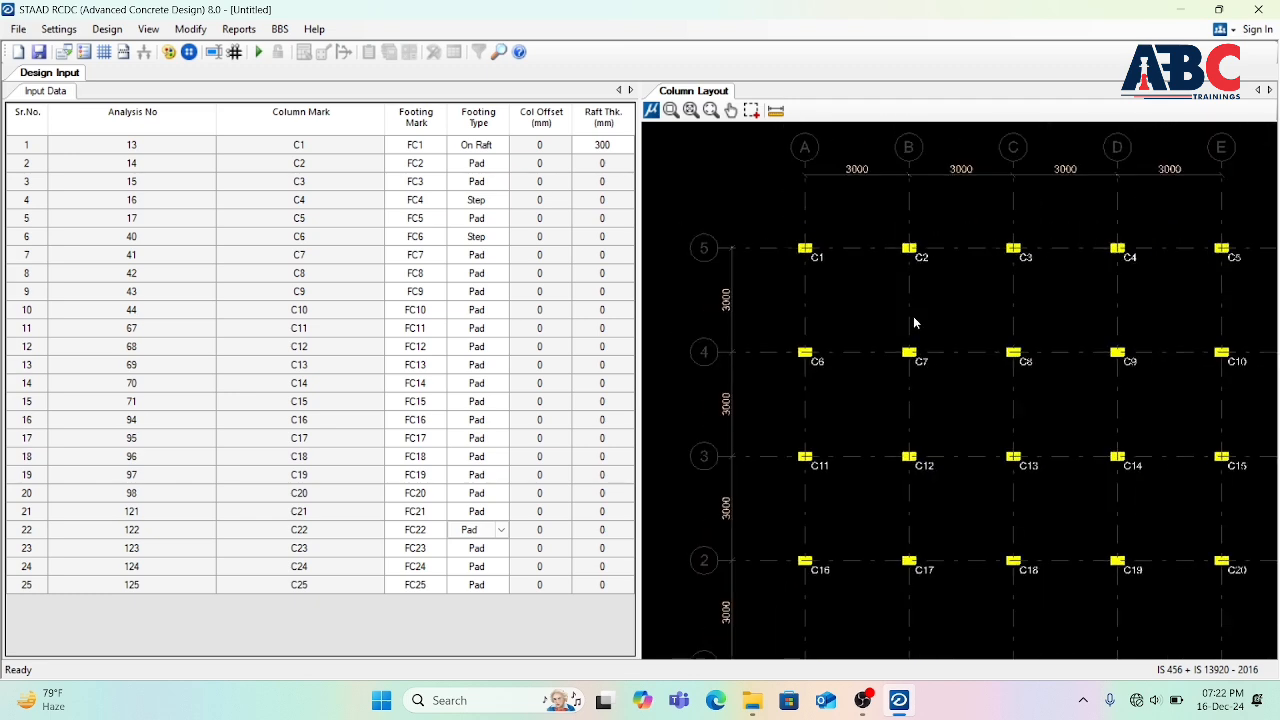
# Reposition the column layout with the Pan tool so the full grid from A to E is in view
pyautogui.click(730, 112)
pyautogui.moveTo(955, 367); pyautogui.dragTo(869, 377)
pyautogui.scroll(6, 862, 380)
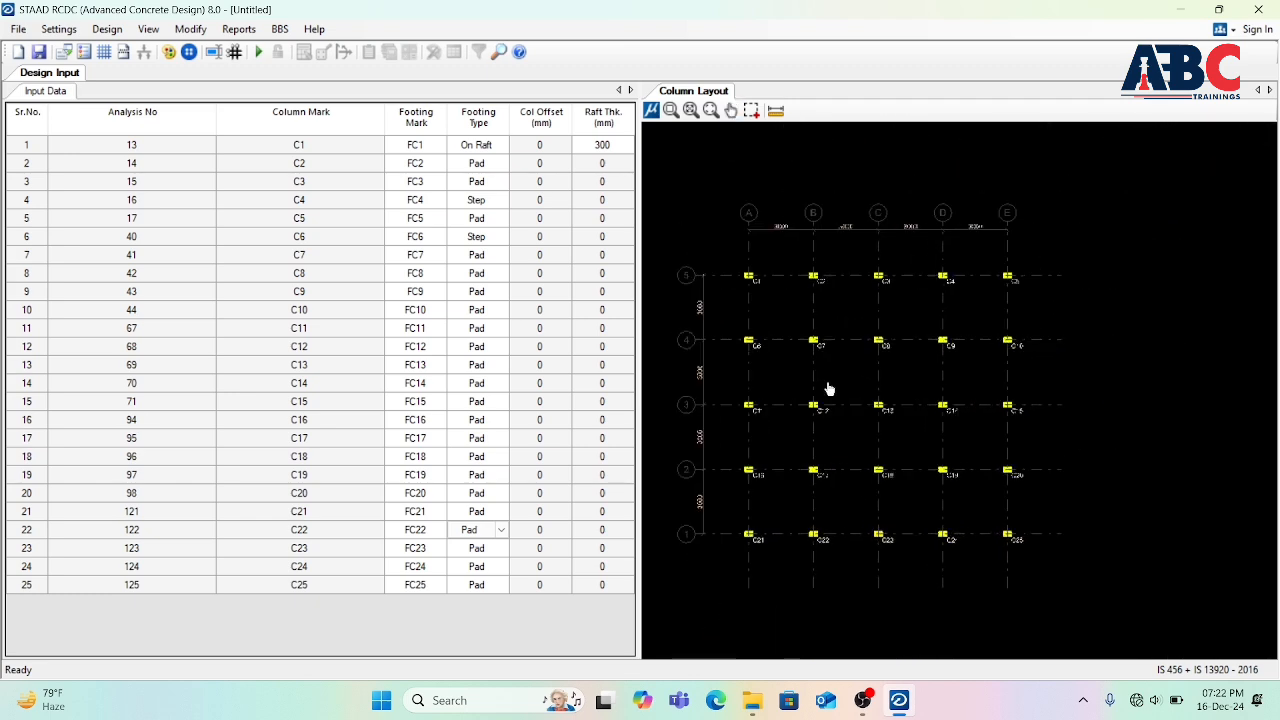
pyautogui.moveTo(787, 379); pyautogui.dragTo(986, 314)
pyautogui.moveTo(974, 374); pyautogui.dragTo(980, 514)
pyautogui.scroll(-2, 980, 514)
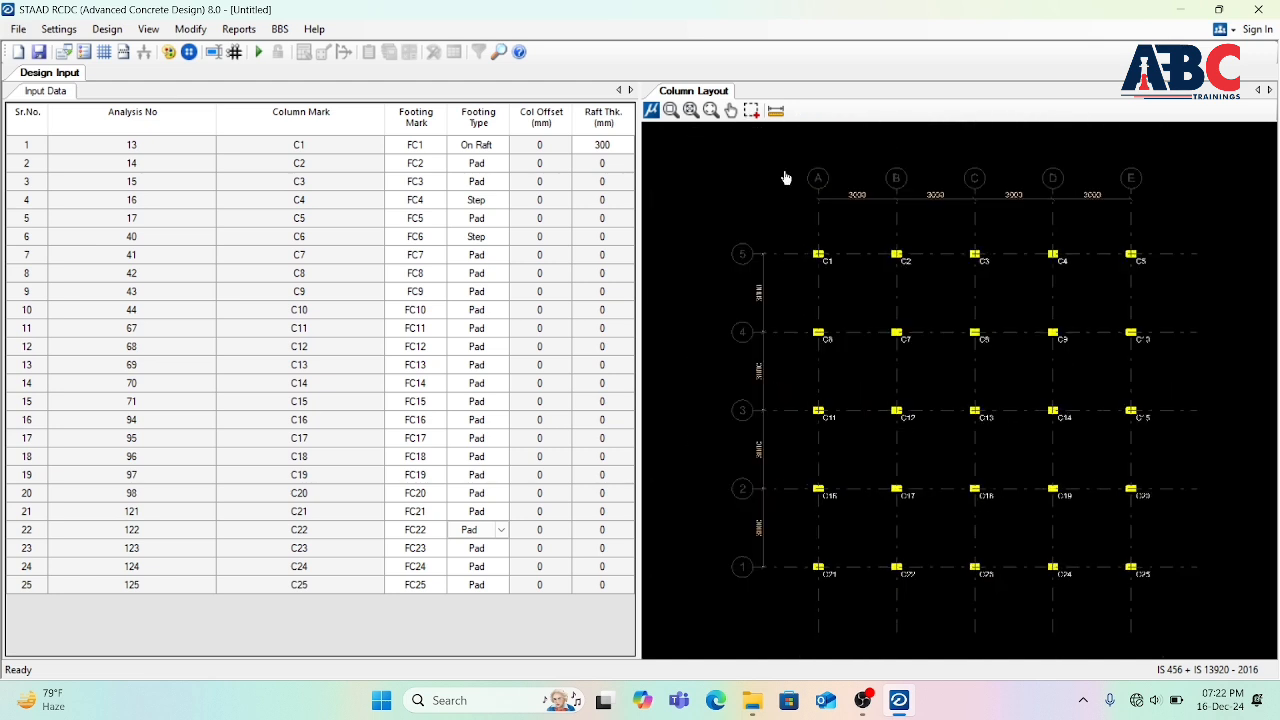
# Select columns C1 and C2 in the layout to find their rows in the input table
pyautogui.click(751, 111)
pyautogui.click(818, 254)
pyautogui.click(896, 254)
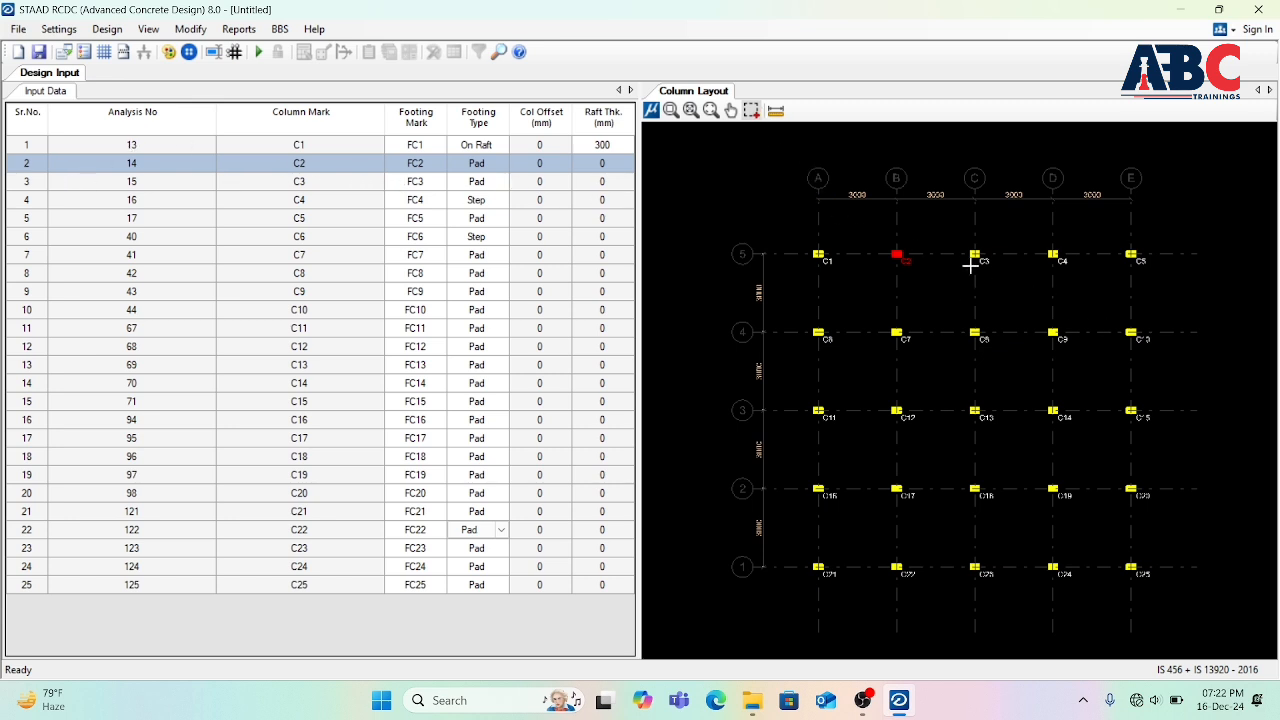
# Measure the distance between columns C1 and C2 in the column layout and dismiss the result
pyautogui.click(775, 110)
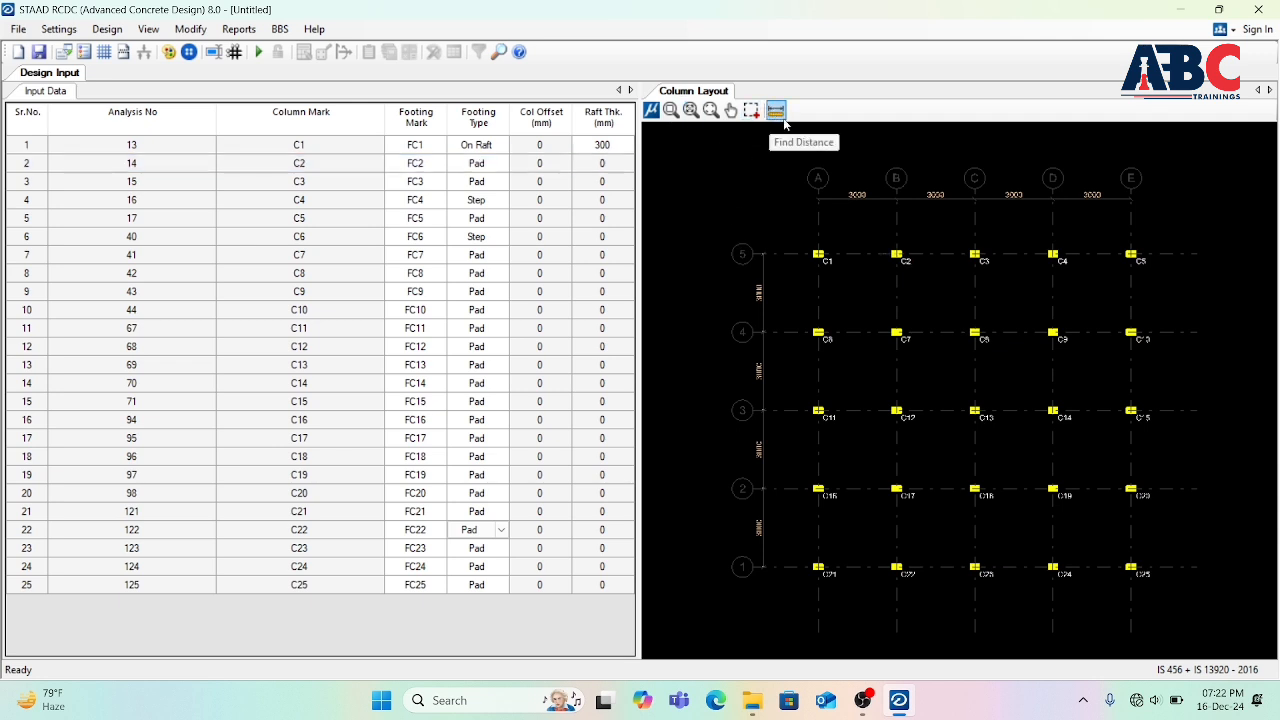
pyautogui.scroll(3, 849, 236)
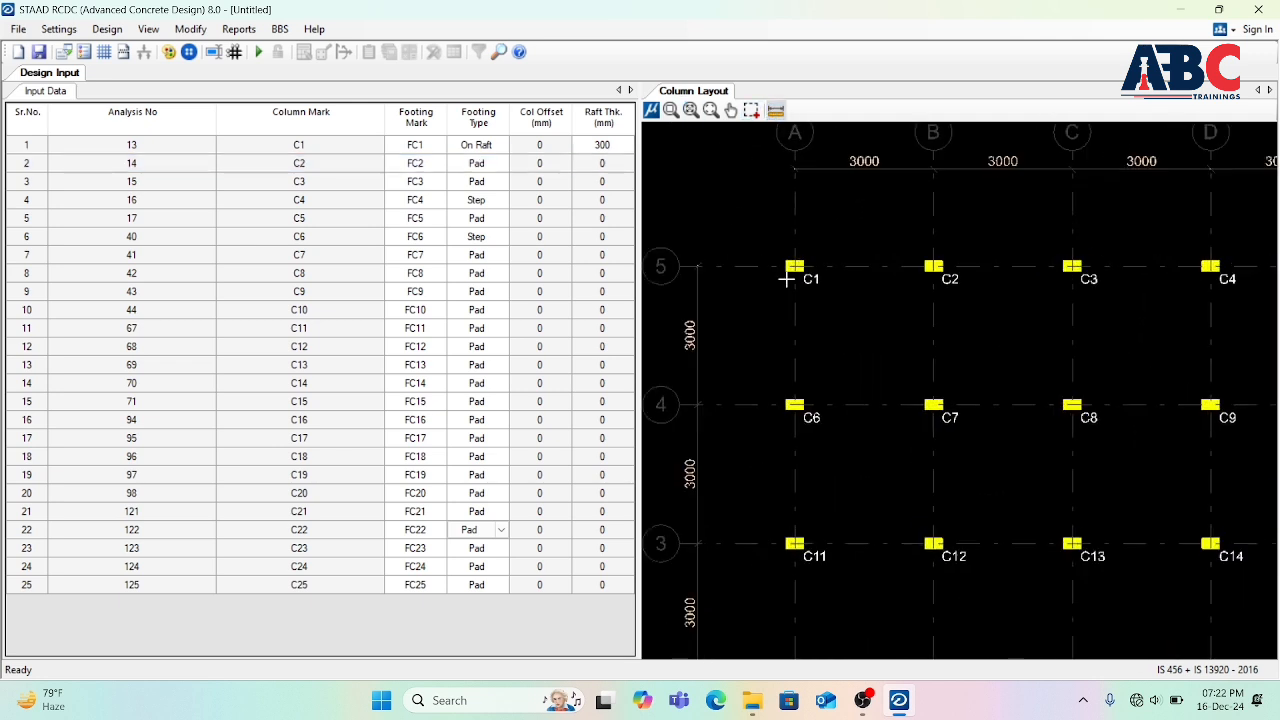
pyautogui.click(795, 266)
pyautogui.click(941, 270)
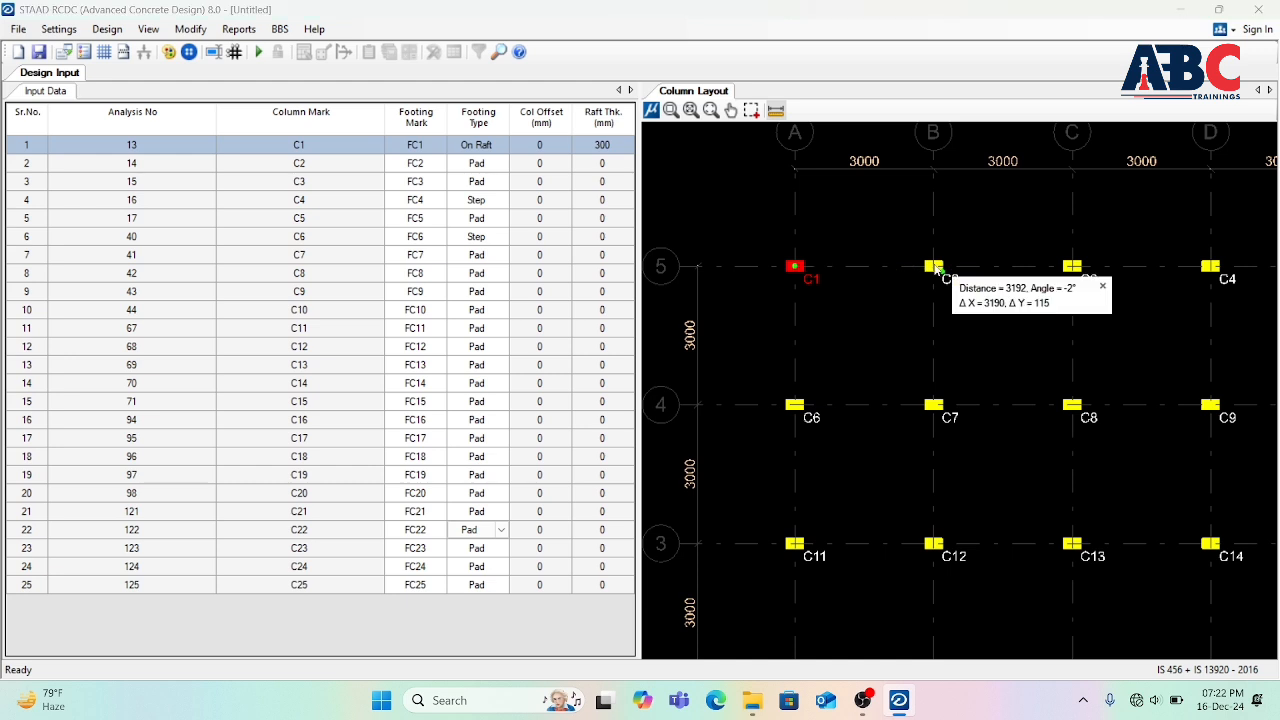
pyautogui.click(1102, 286)
pyautogui.press('Escape')
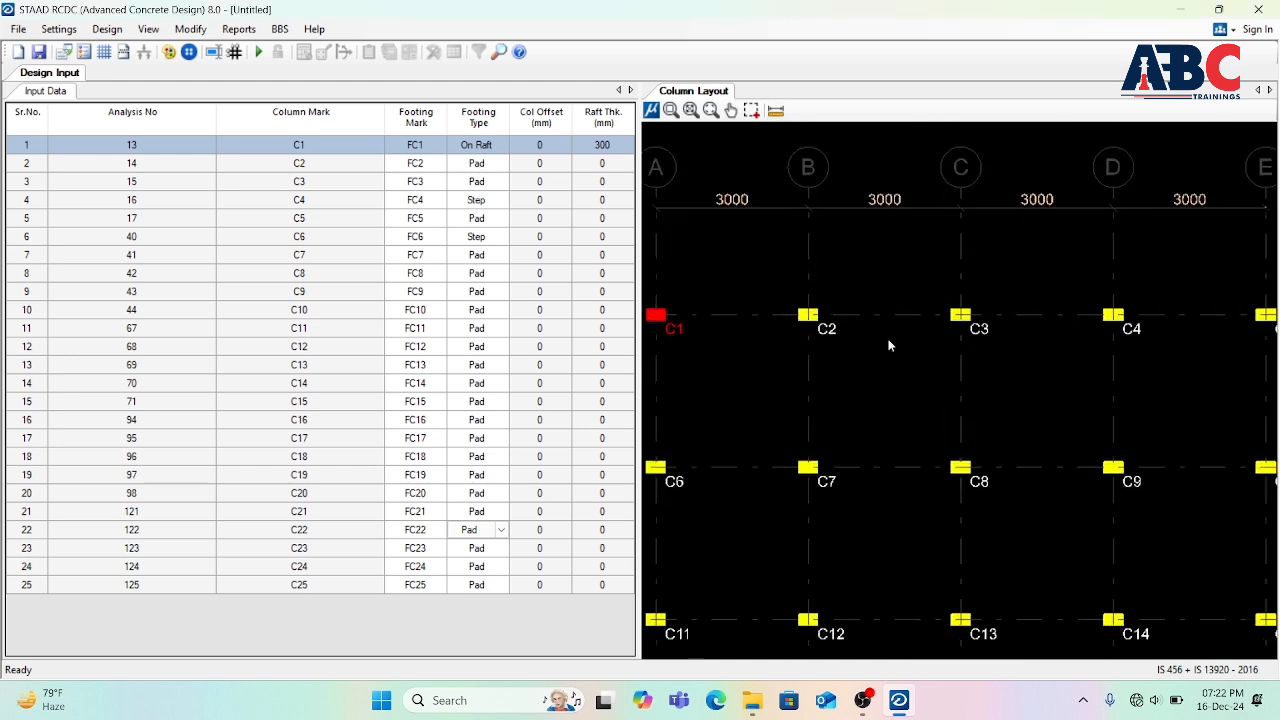
# Measure the distance from column C6 to column C10 along grid line 4 and dismiss the result
pyautogui.scroll(-4, 890, 340)
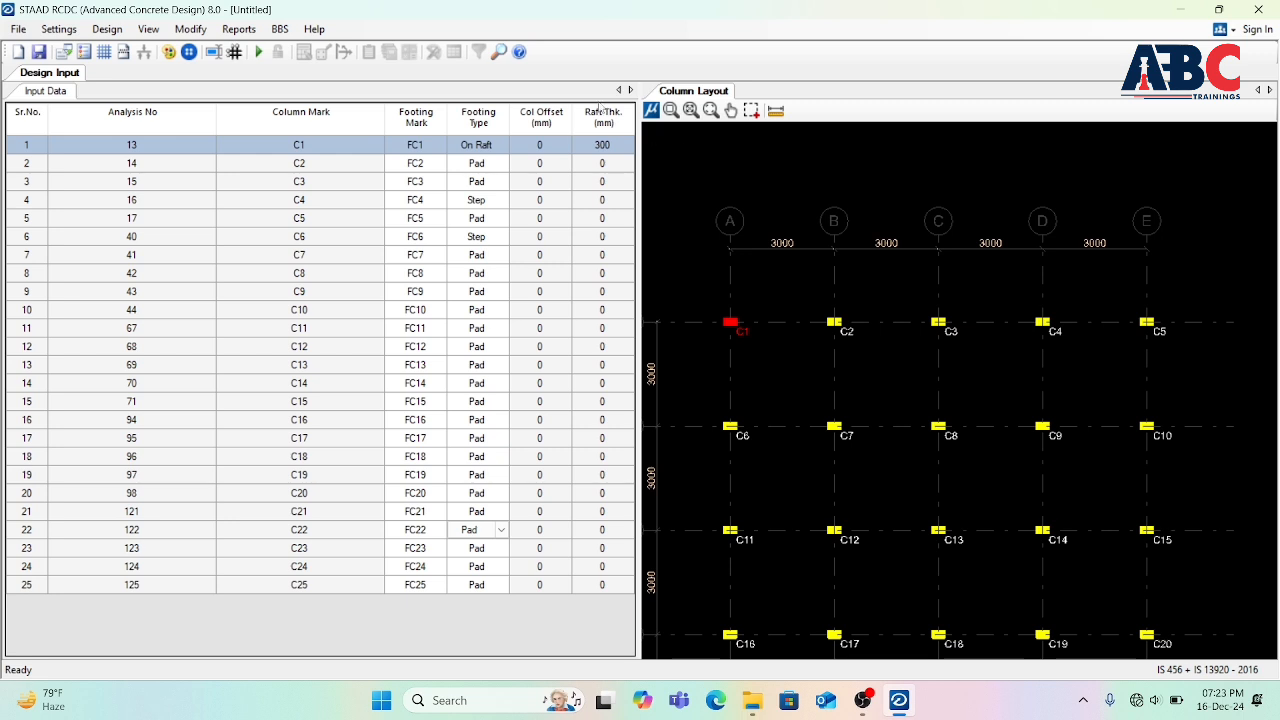
pyautogui.click(776, 110)
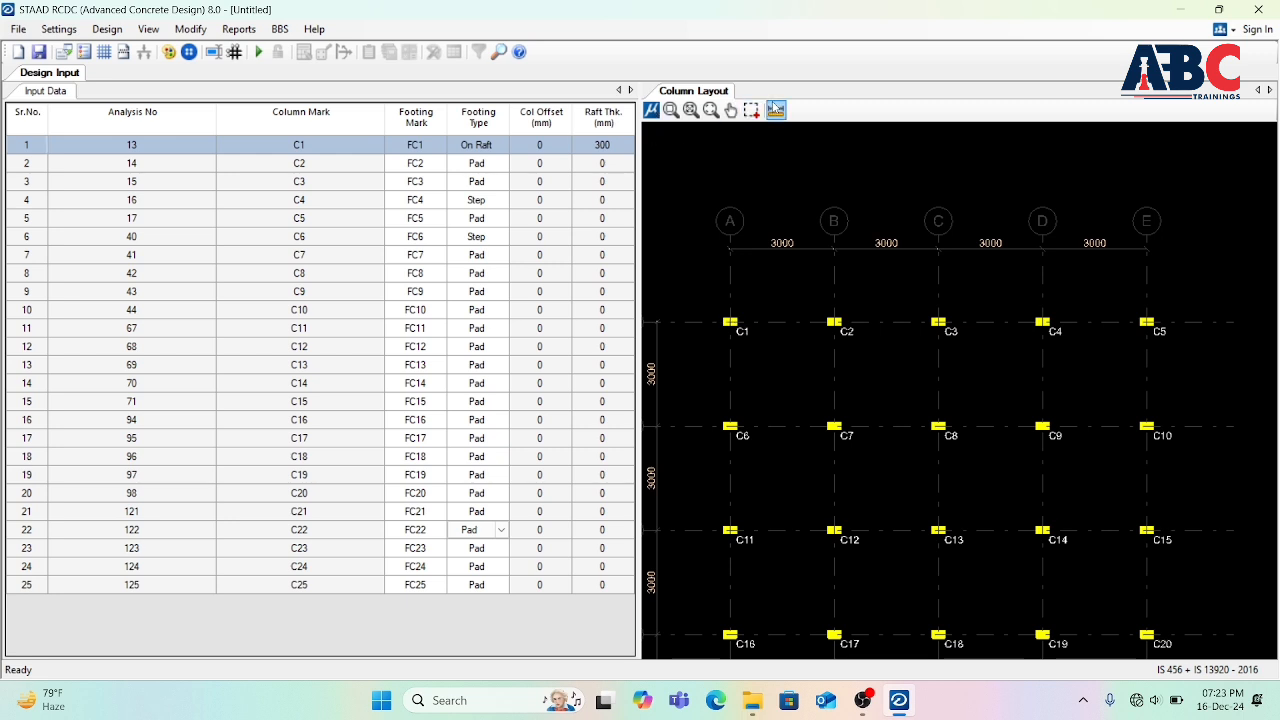
pyautogui.click(733, 426)
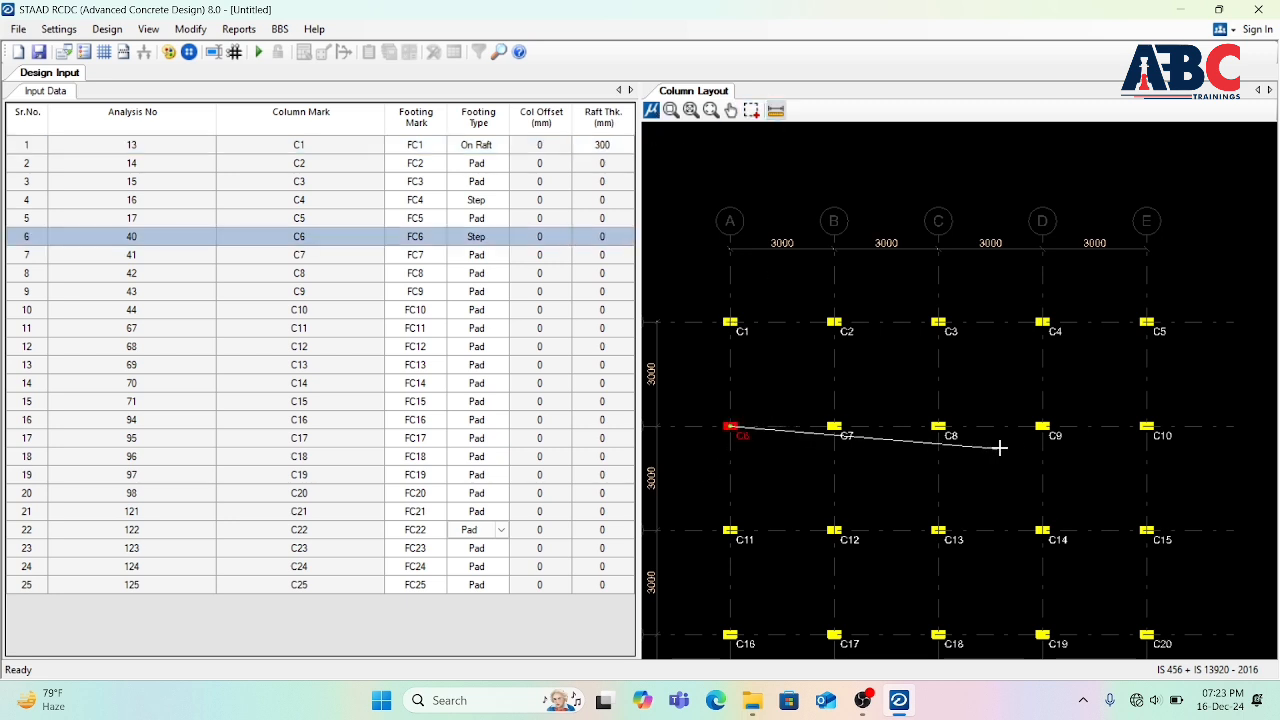
pyautogui.click(1147, 427)
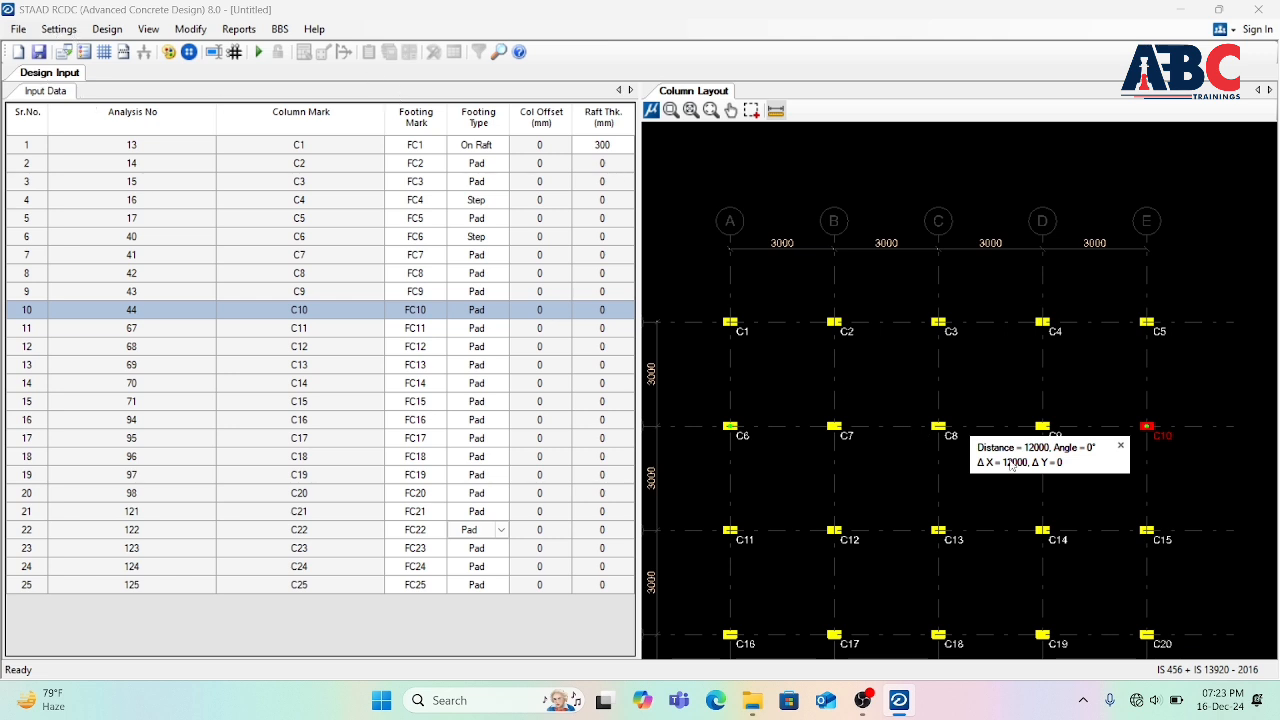
pyautogui.click(1035, 498)
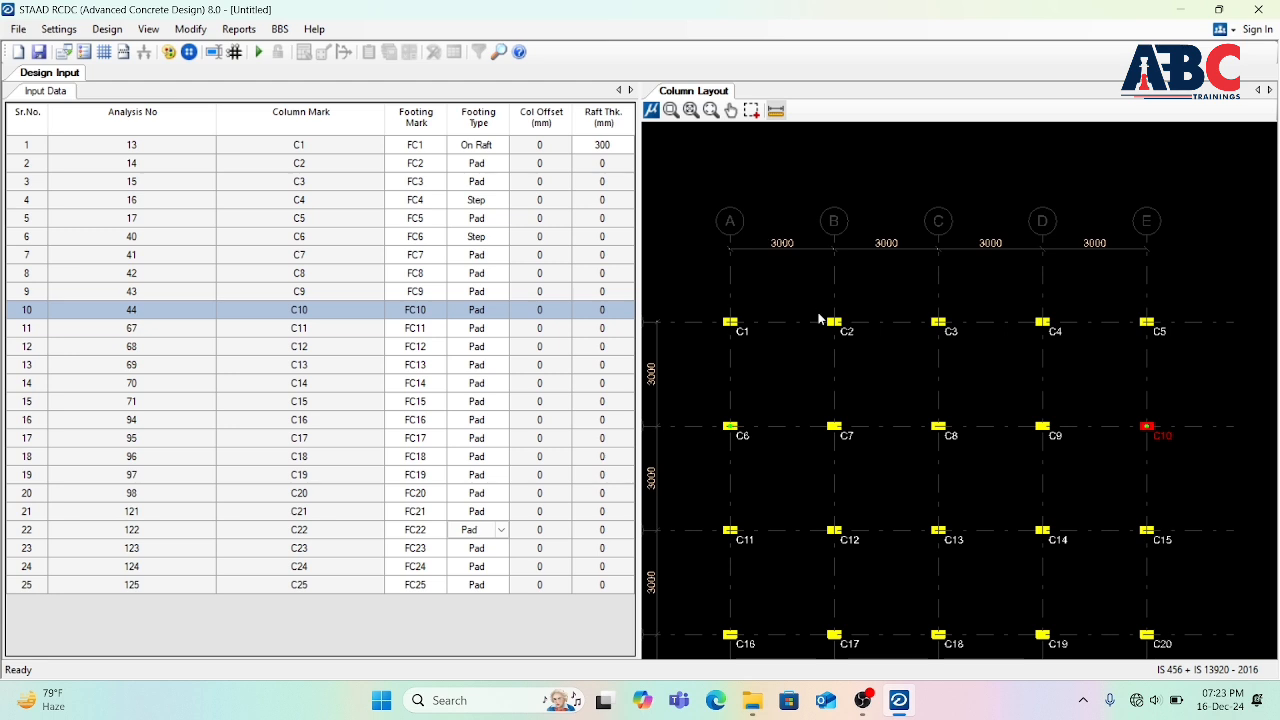
# Examine the column layout up close around columns C7 to C25 and as a whole across grid lines A–E and 1–5
pyautogui.scroll(-1, 831, 311)
pyautogui.scroll(-1, 831, 311)
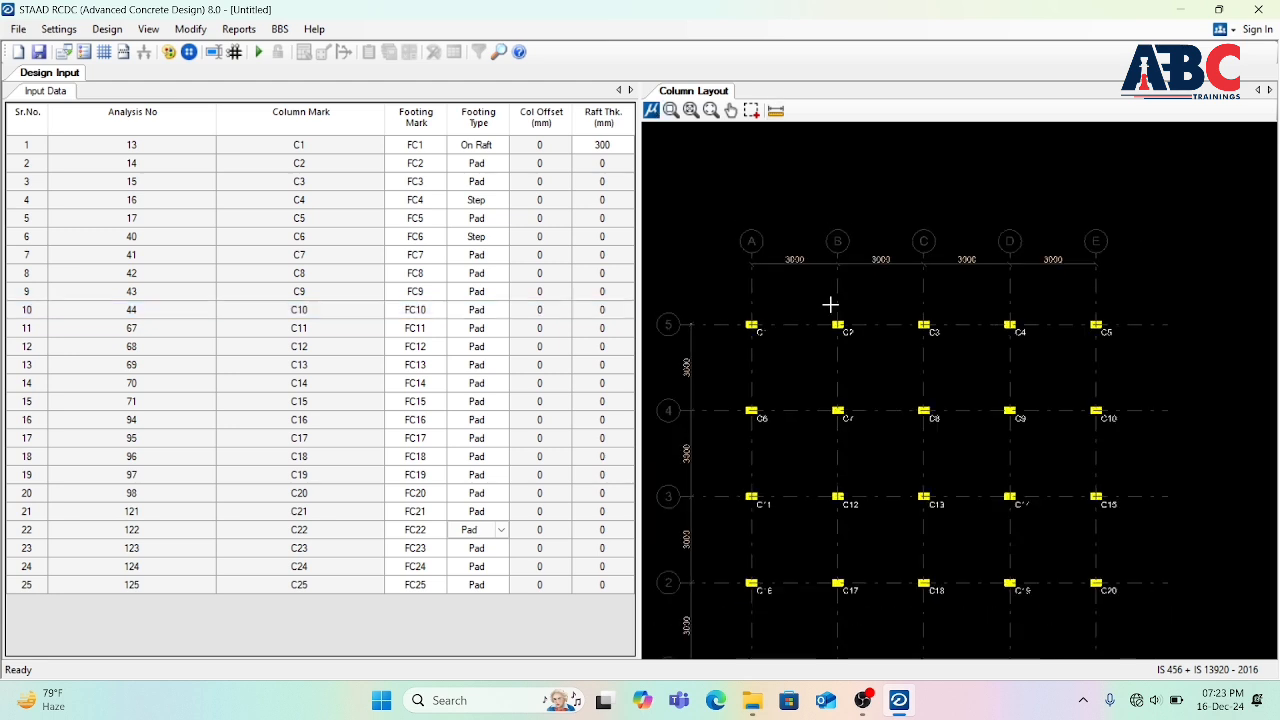
pyautogui.scroll(-1, 840, 243)
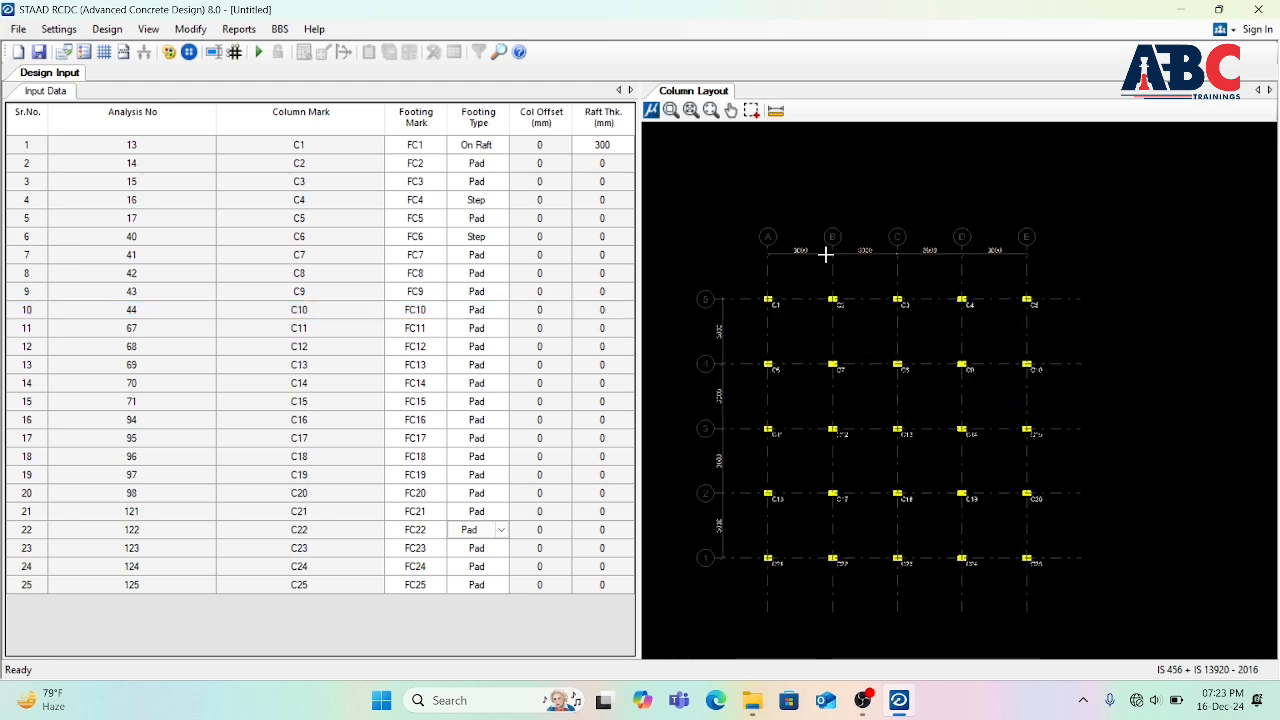
pyautogui.scroll(-1, 820, 255)
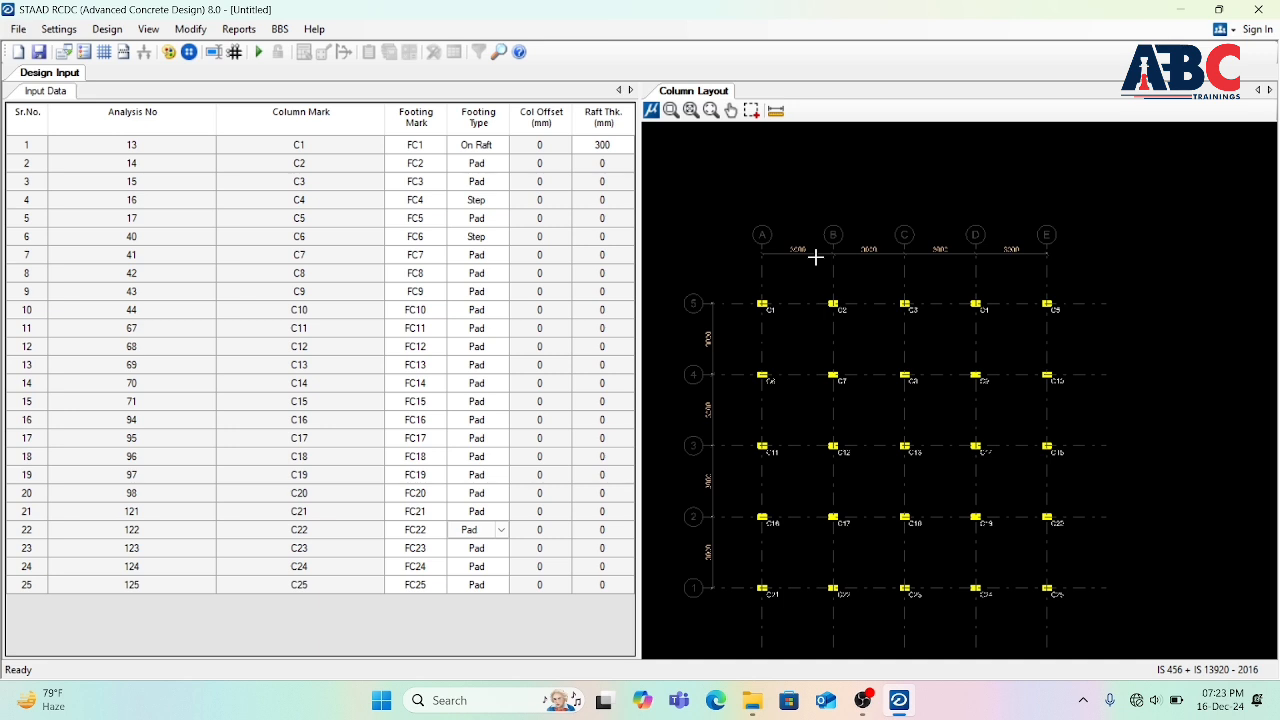
pyautogui.scroll(10, 885, 480)
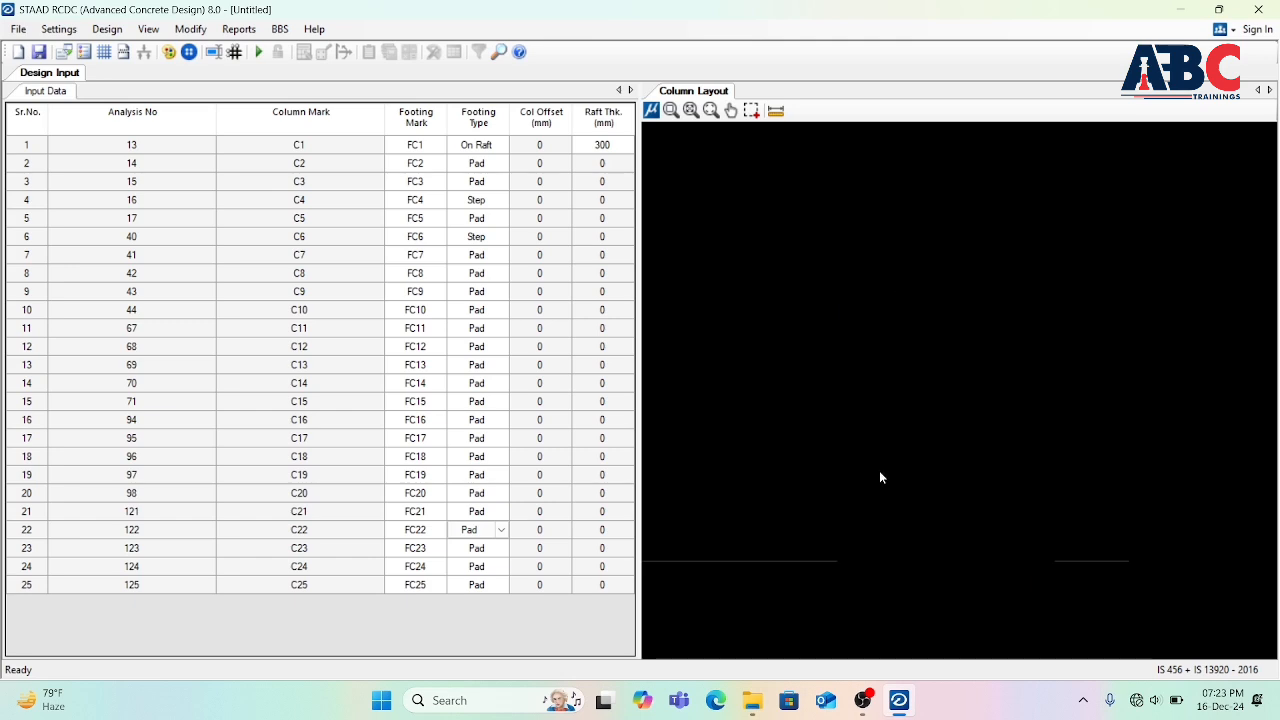
pyautogui.scroll(-10, 930, 430)
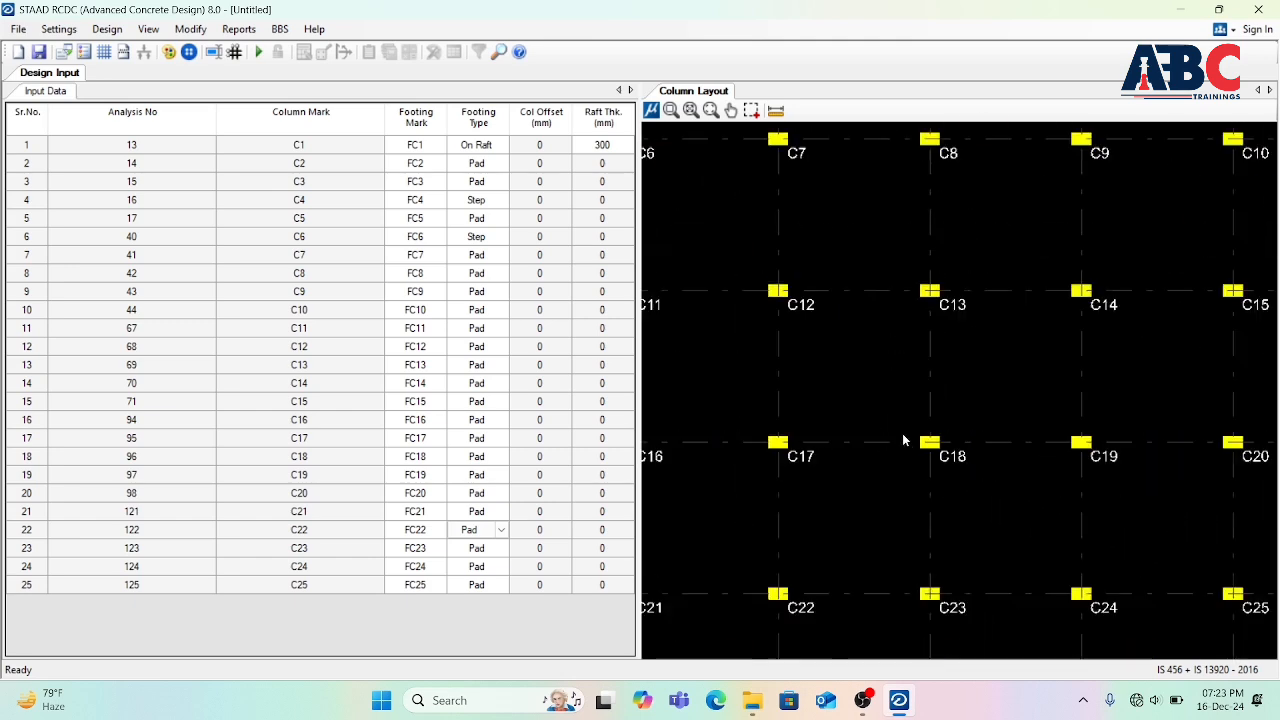
pyautogui.scroll(-3, 890, 420)
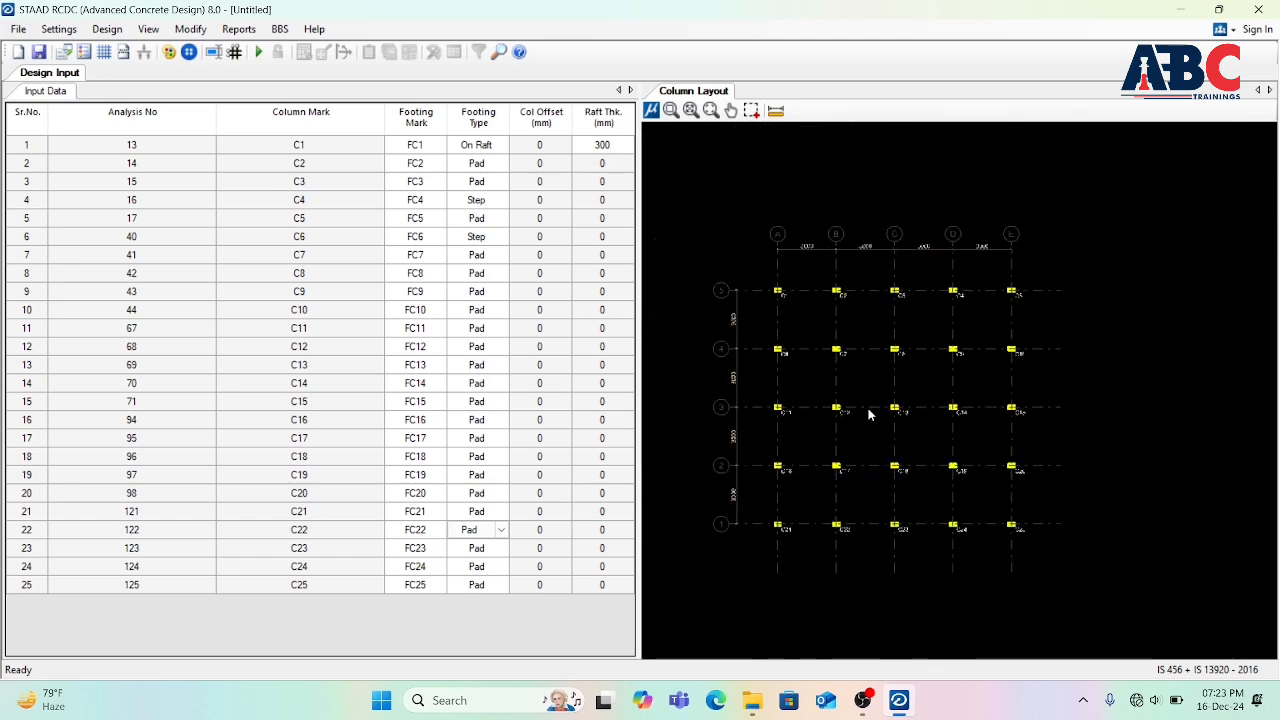
pyautogui.scroll(2, 868, 414)
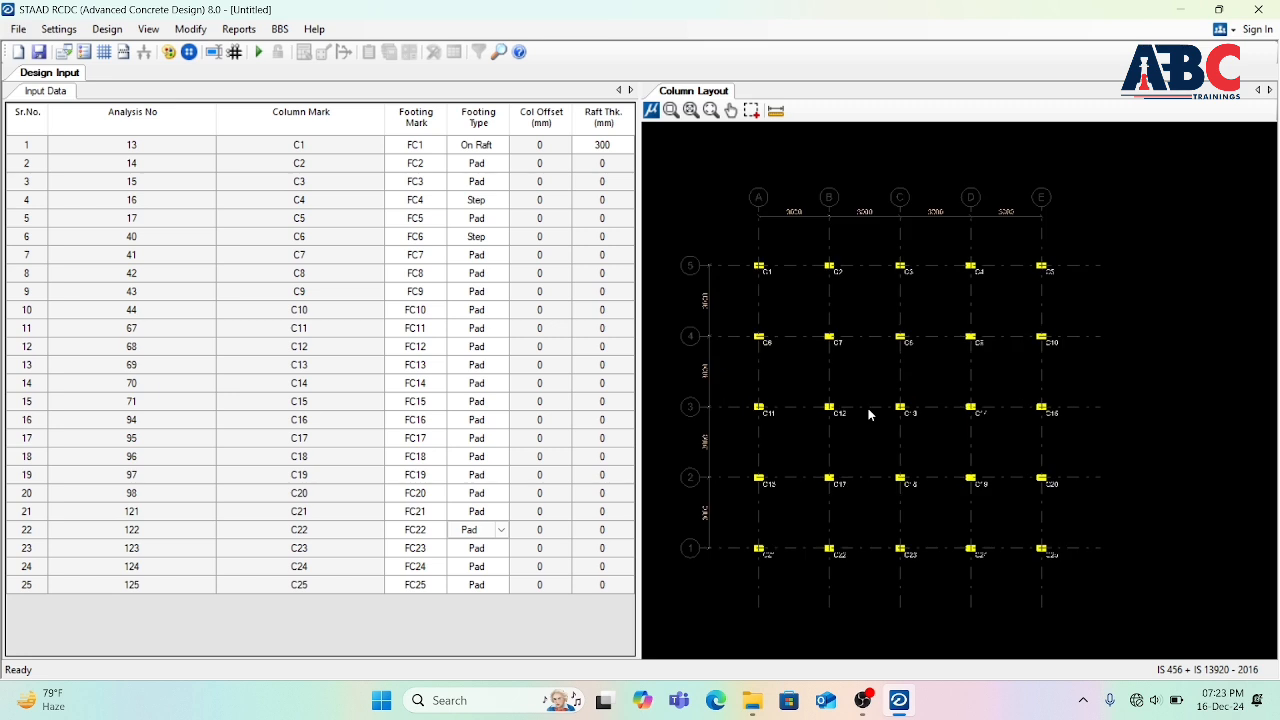
pyautogui.scroll(-1, 860, 420)
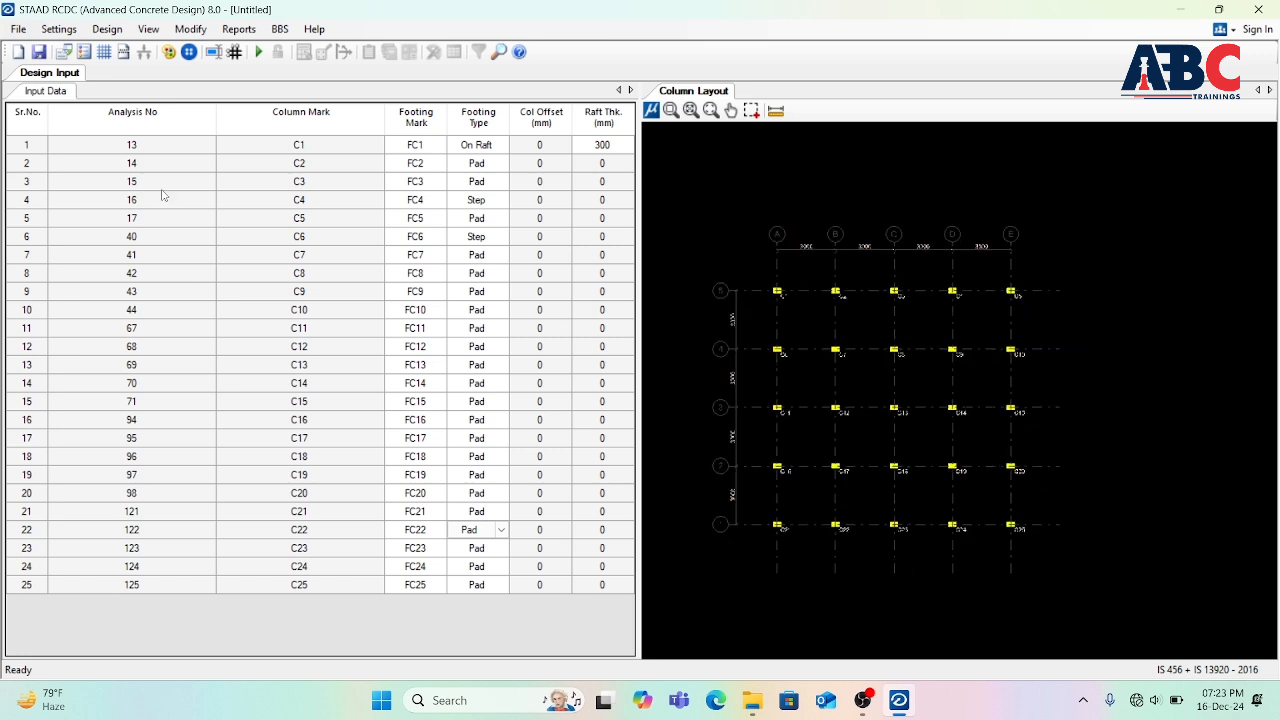
# Select the input table rows for columns C1, C4, C9, C13 and C18 in turn to locate each column in the layout
pyautogui.click(165, 148)
pyautogui.click(139, 205)
pyautogui.click(179, 290)
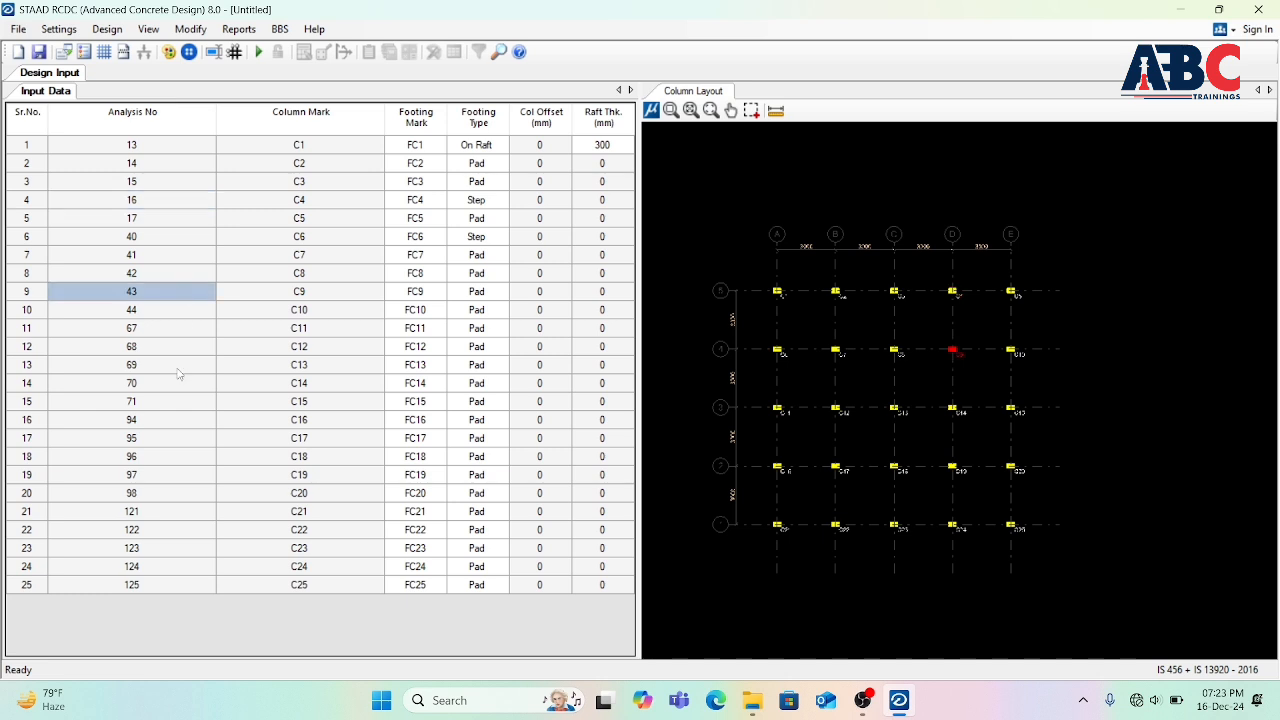
pyautogui.click(176, 365)
pyautogui.click(177, 456)
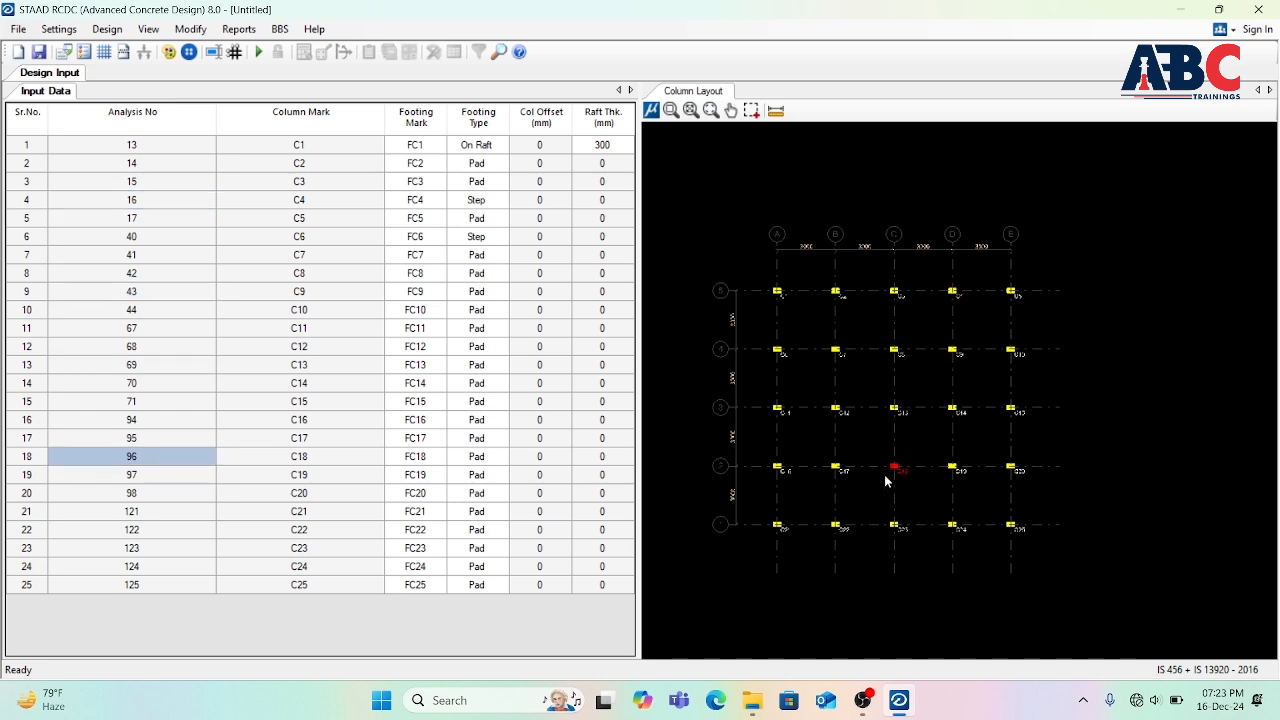
pyautogui.scroll(3, 1030, 500)
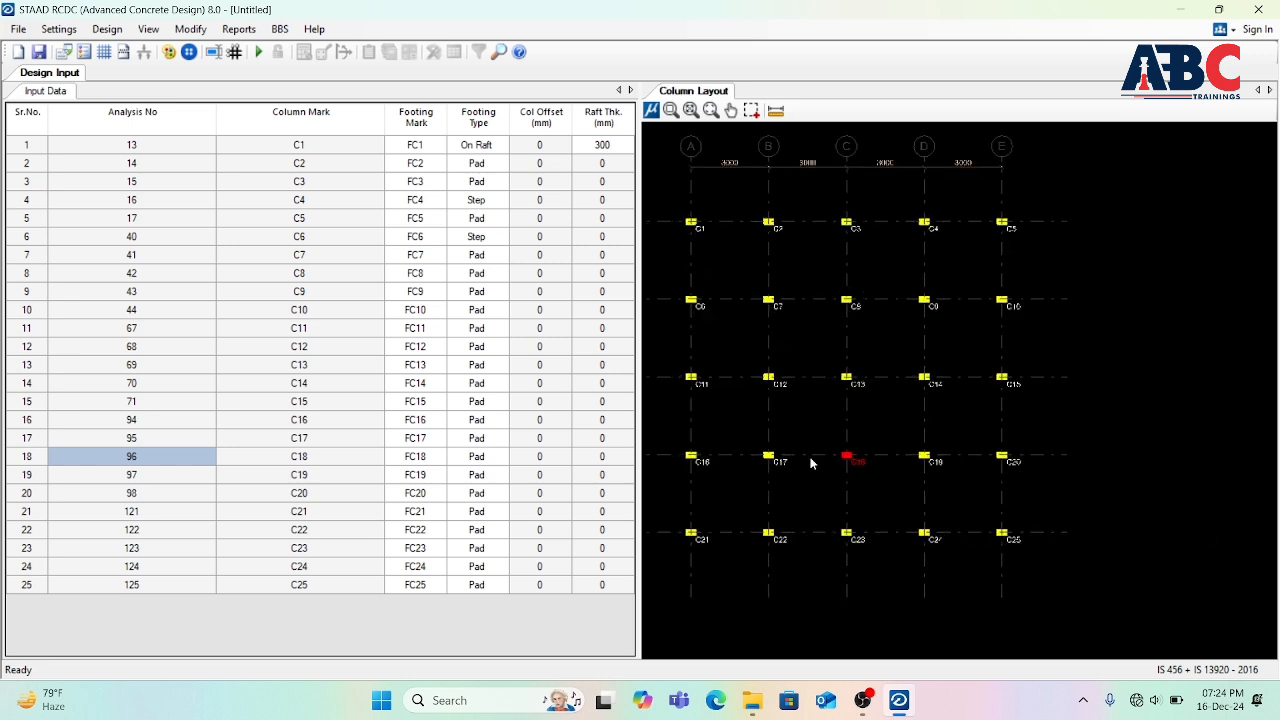
pyautogui.scroll(-4, 845, 457)
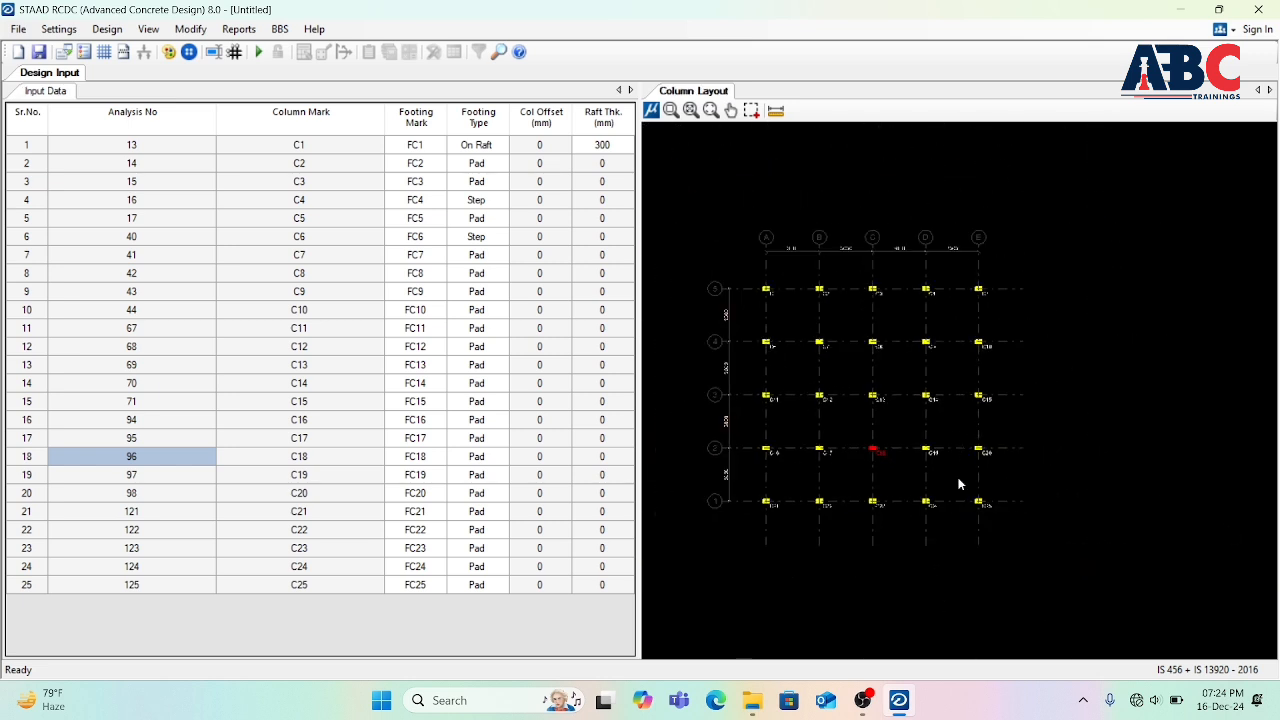